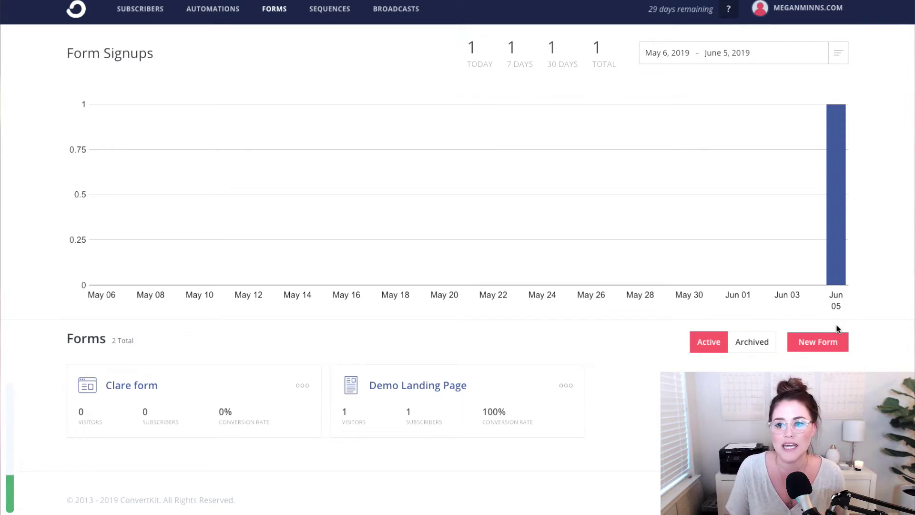
- Create a new embeddable Form in ConvertKit using the Inline display format
click(823, 342)
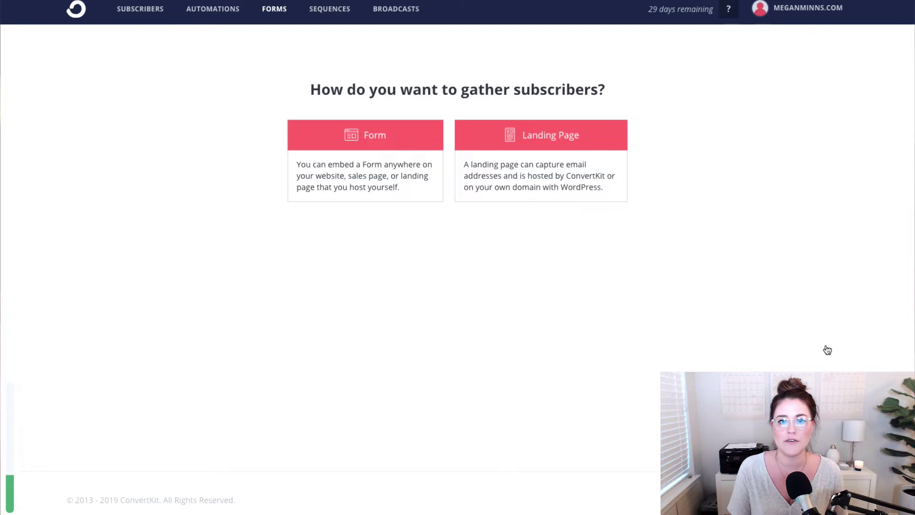
click(428, 181)
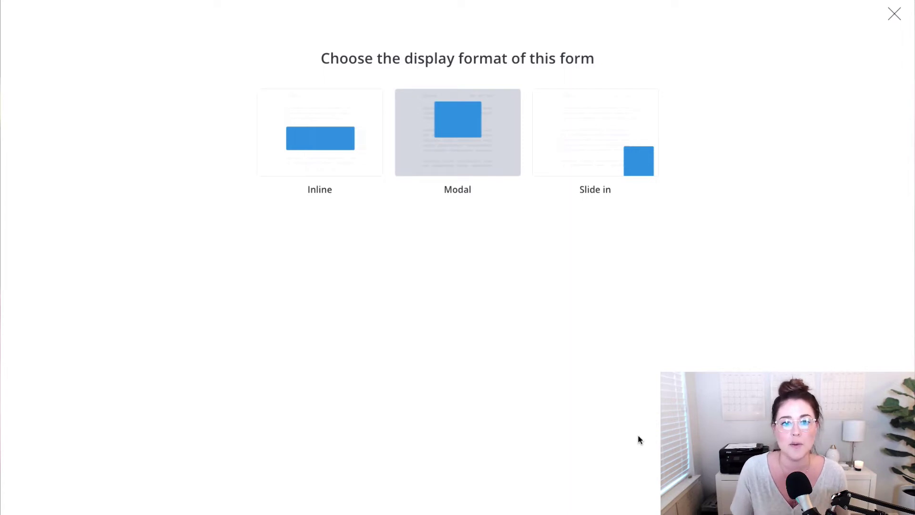
click(356, 162)
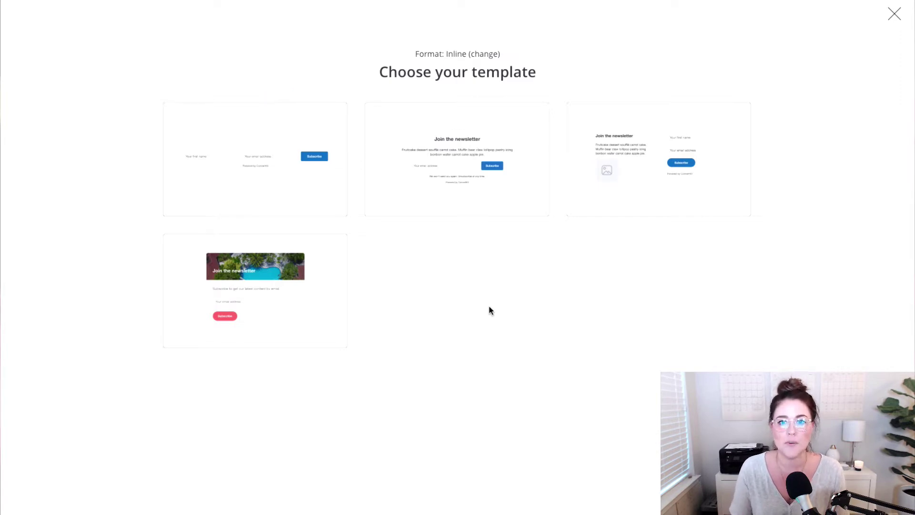
- Choose the first plain inline template with first-name, email and Subscribe fields
mouse_move(273, 132)
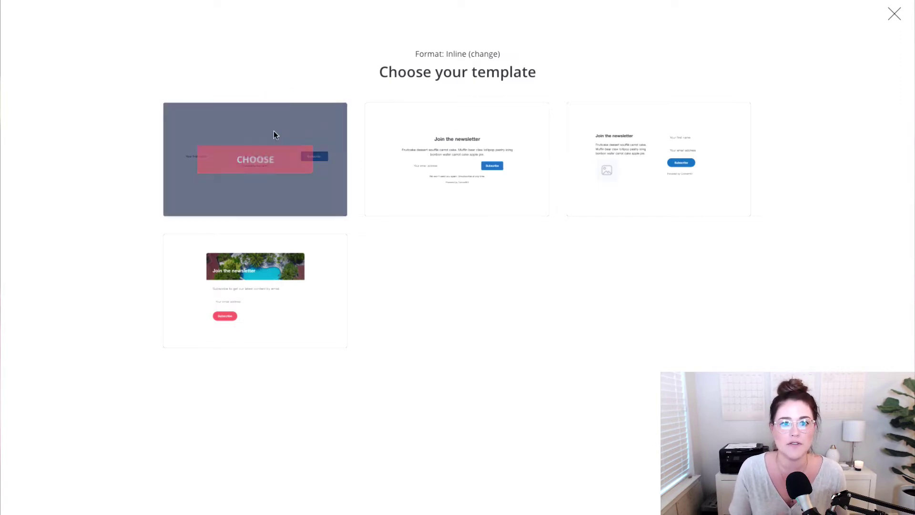
click(260, 159)
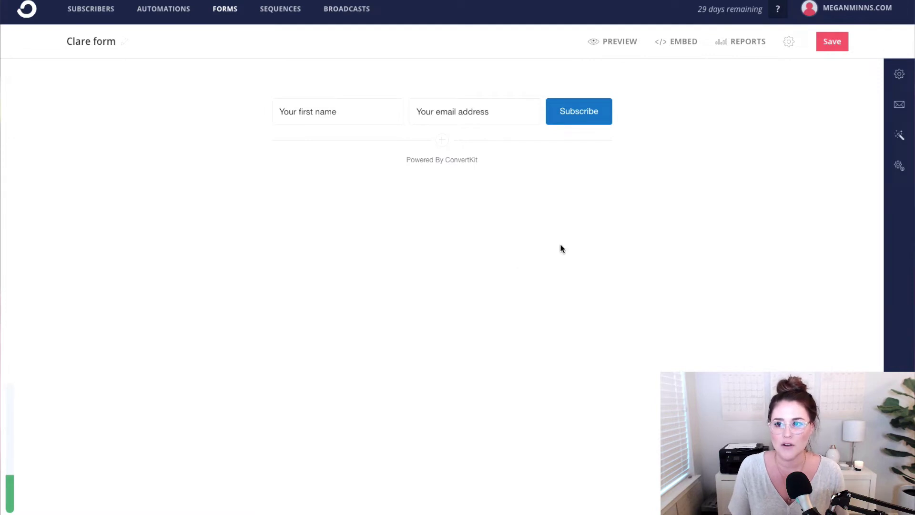
- Bring up the Incentive Email panel from the sidebar envelope icon
click(890, 109)
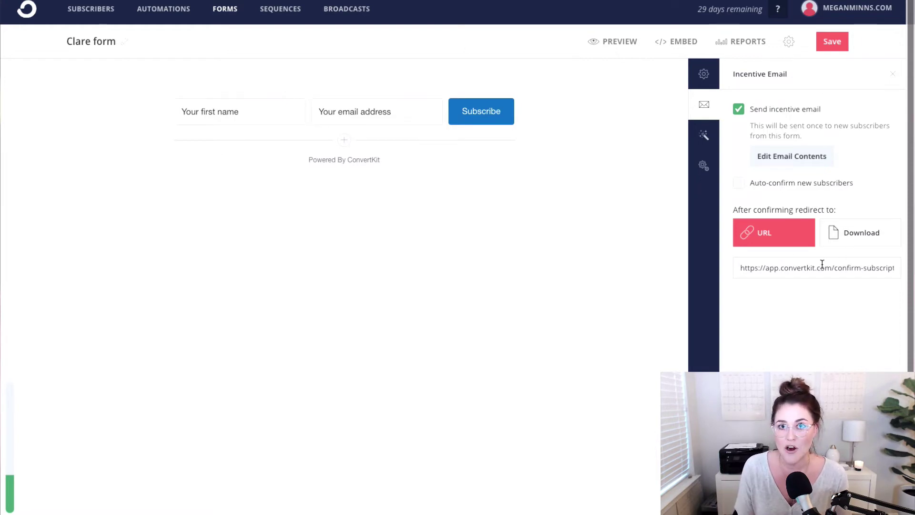
- Redirect confirmed subscribers to the uploaded Daily Planner PDF download, save, and edit the incentive email
click(855, 246)
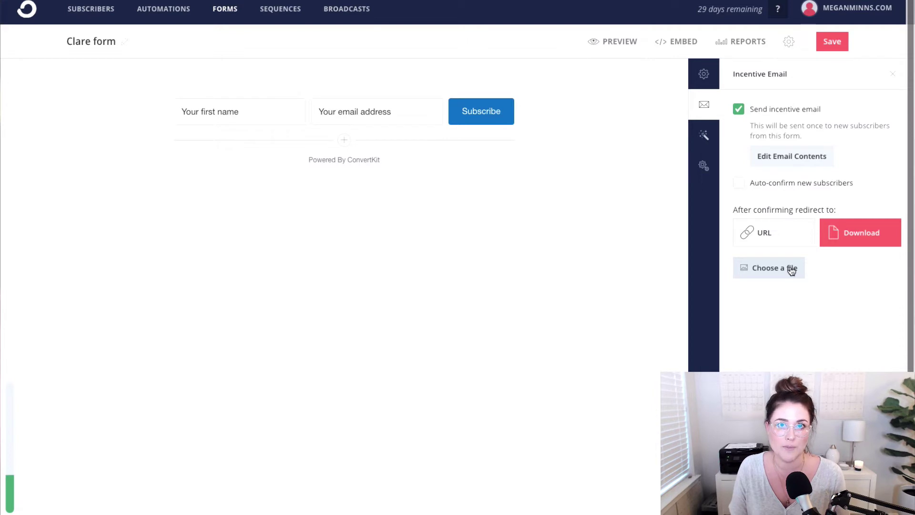
click(791, 269)
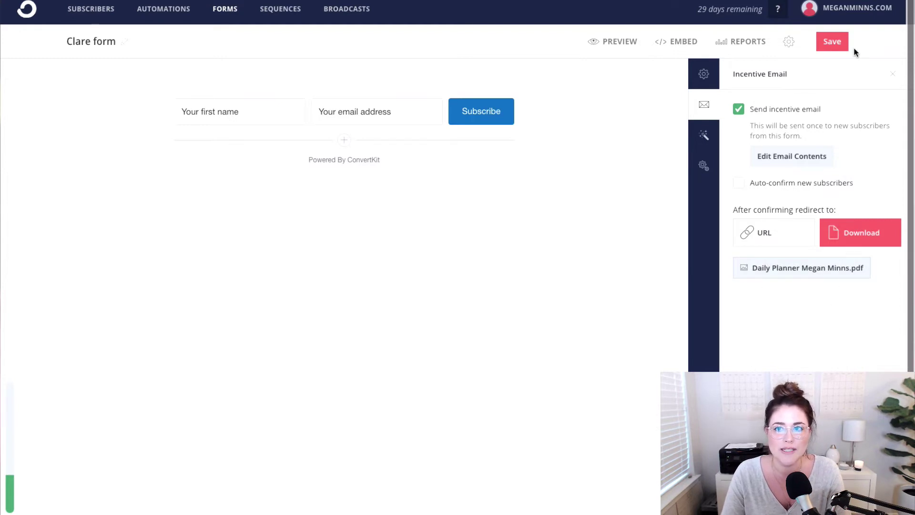
click(837, 41)
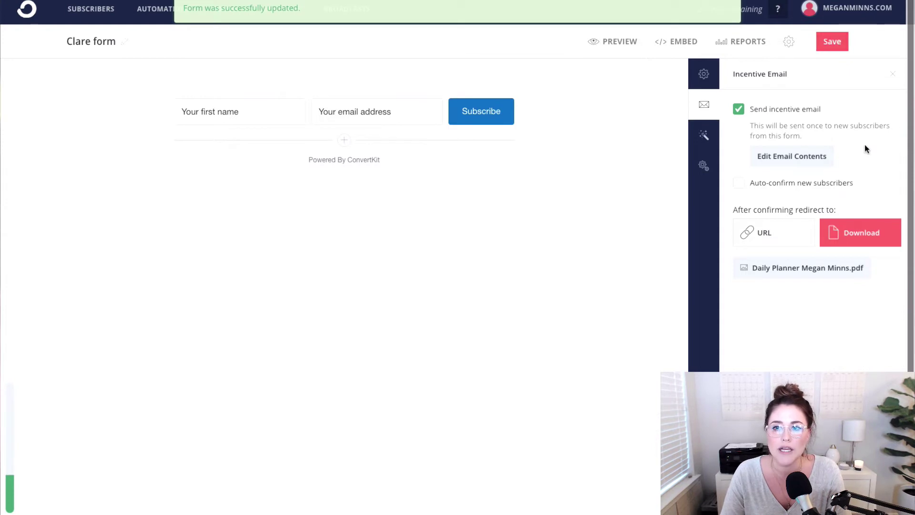
click(813, 161)
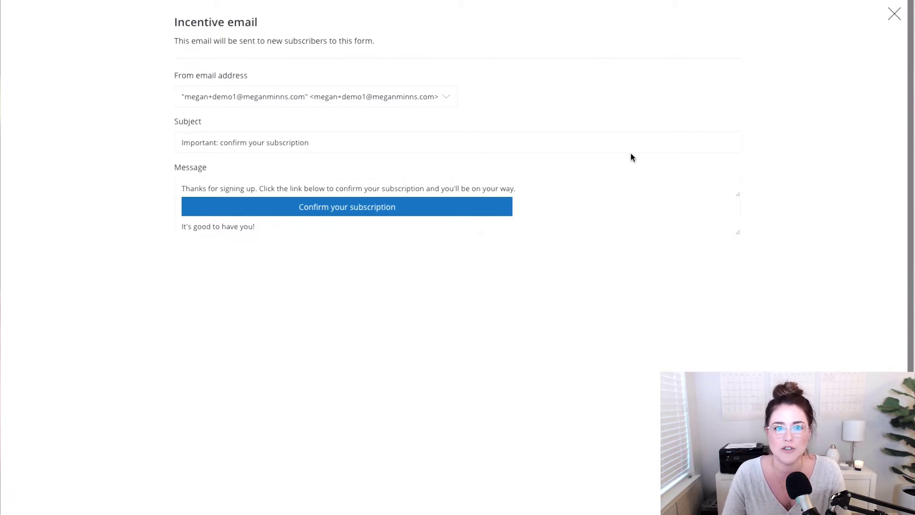
- Retitle the email 'Open this to download your FREE Daily Planner! [IMPORTANT]' and enlarge the message box
triple_click(294, 141)
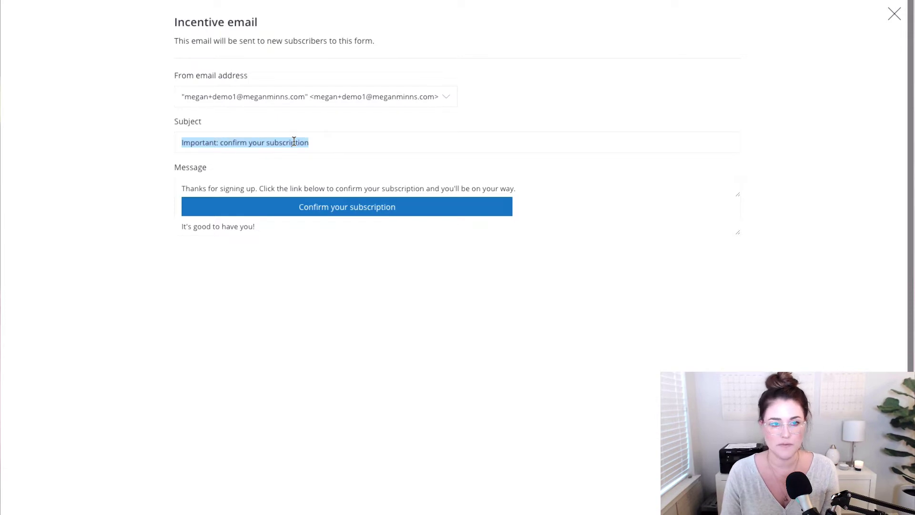
text(Open )
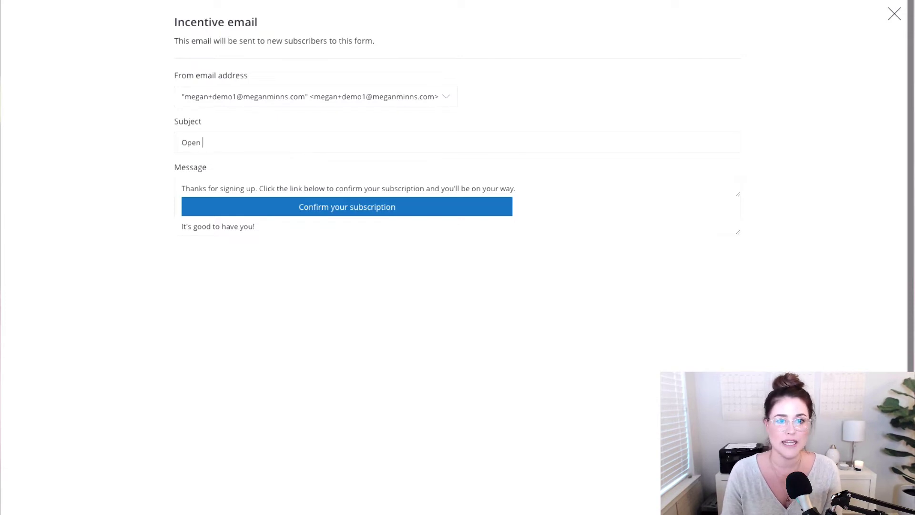
text(this to download your )
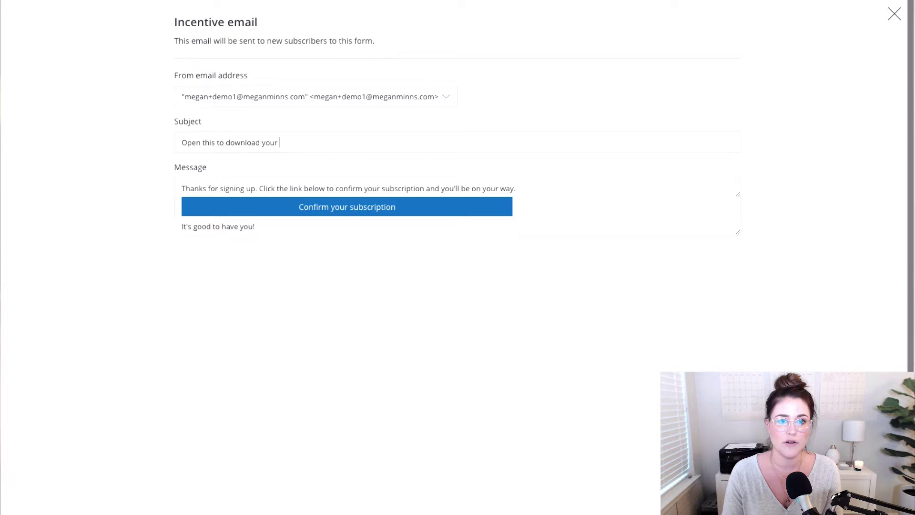
text(FREE Daily Pl)
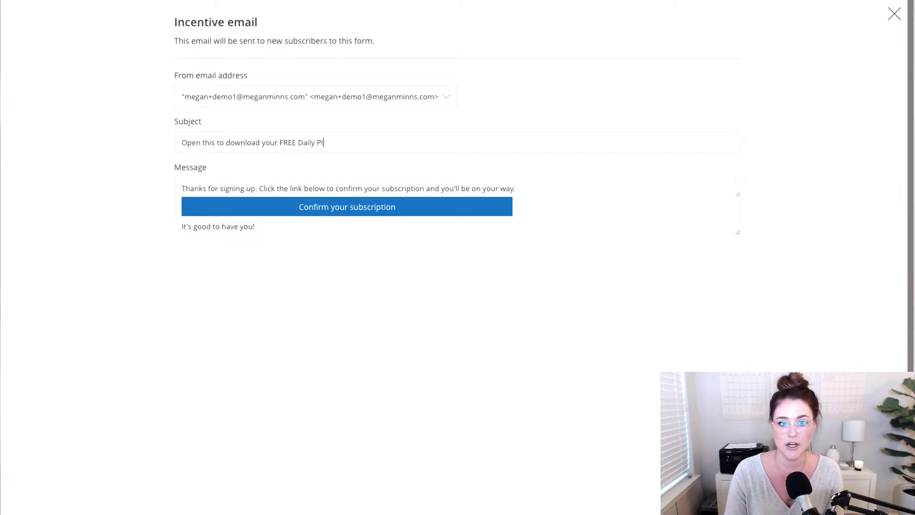
text(anner! [IMPORTANT])
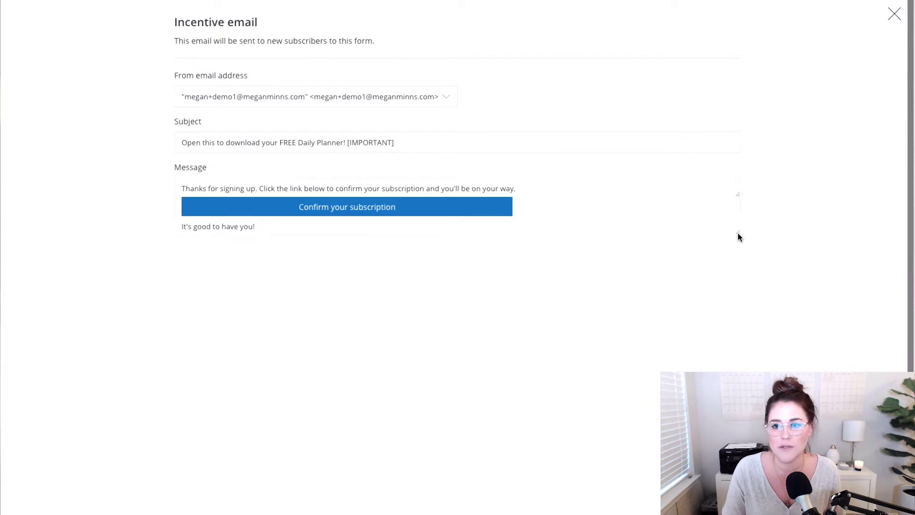
drag(738, 195, 738, 224)
drag(738, 263, 738, 314)
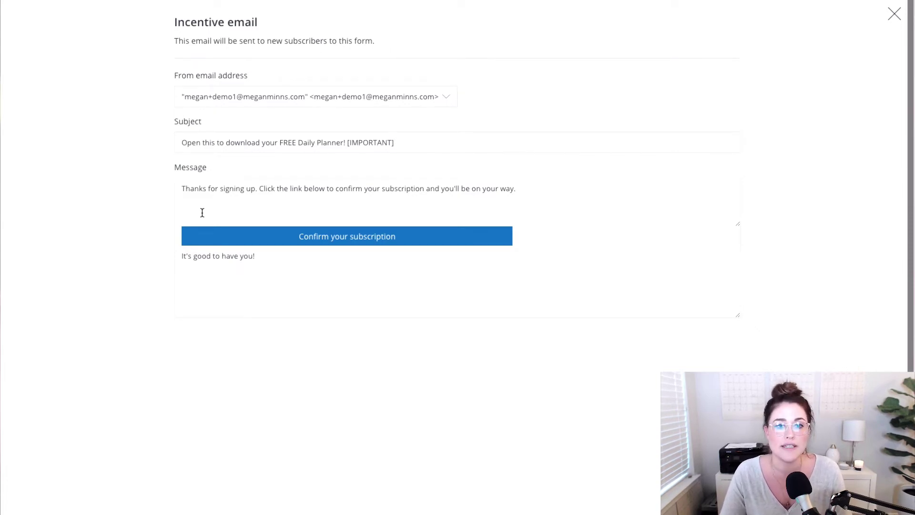
- Add a 'Hi there!' greeting and reword the message to 'download your FREE Daily Planner!'
click(181, 189)
key(Return)
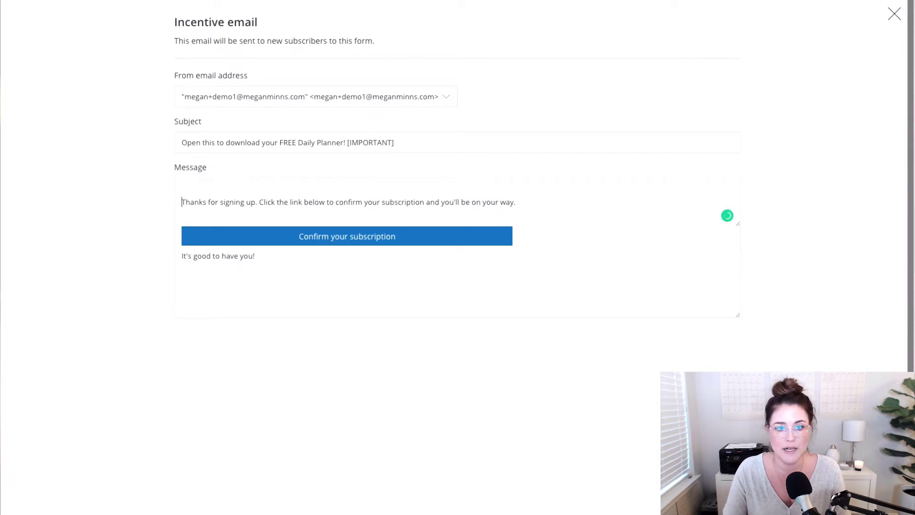
text(Hi there!)
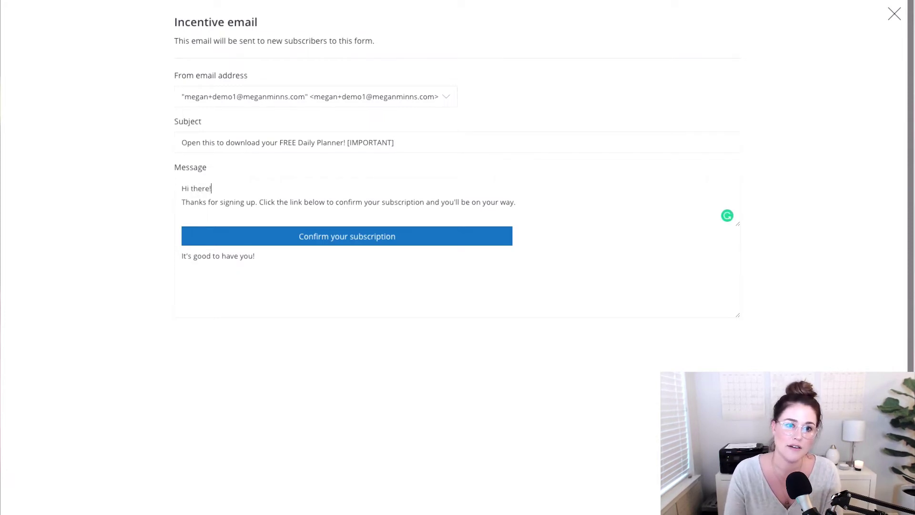
key(Return)
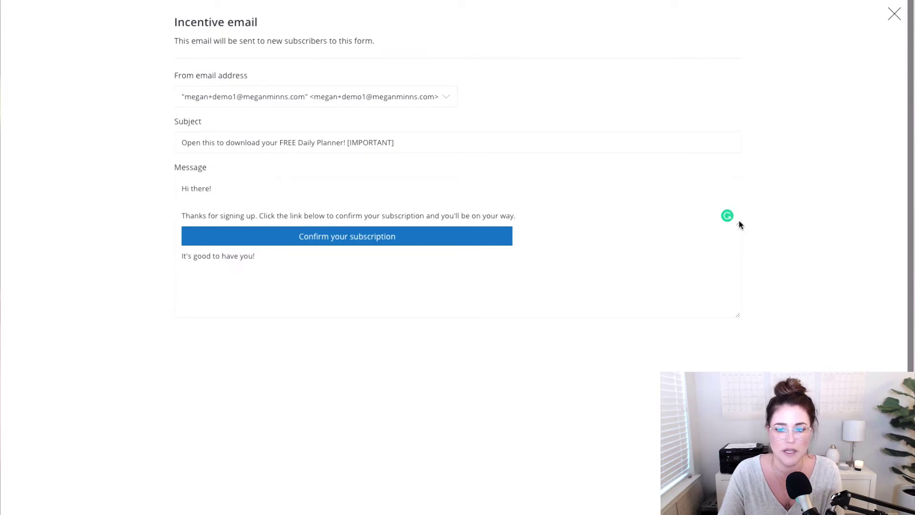
drag(737, 222, 737, 272)
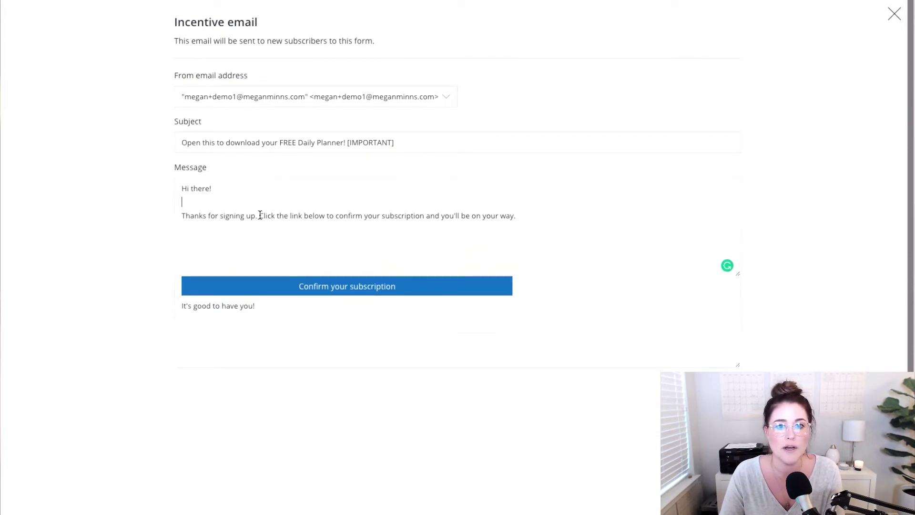
double_click(292, 215)
text(button)
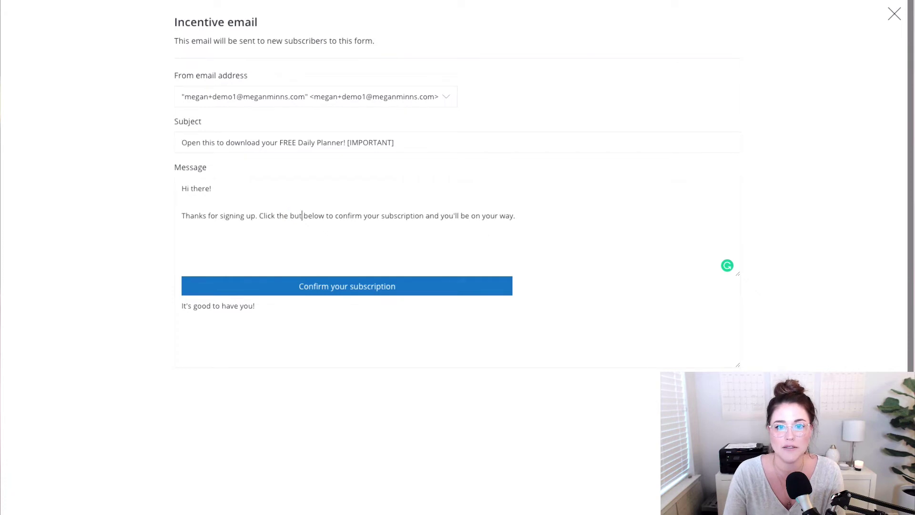
drag(452, 216, 533, 218)
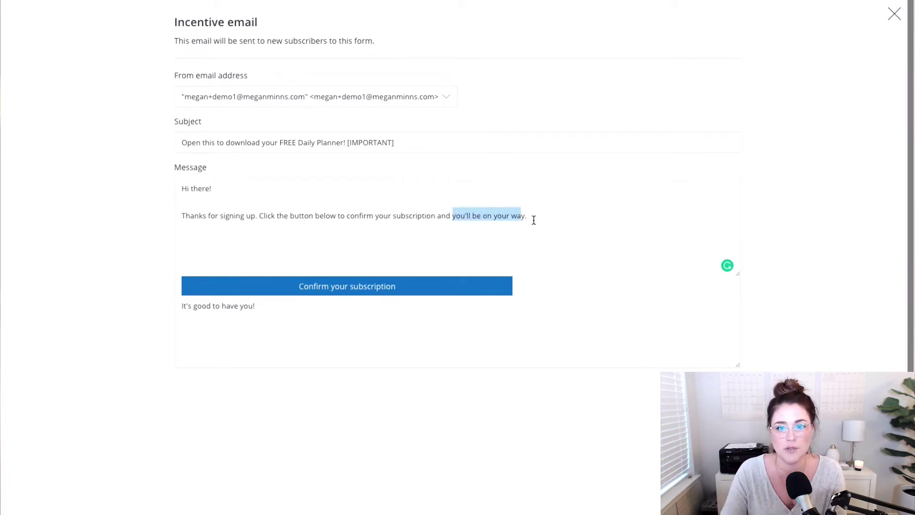
key(BackSpace)
text(download your FR)
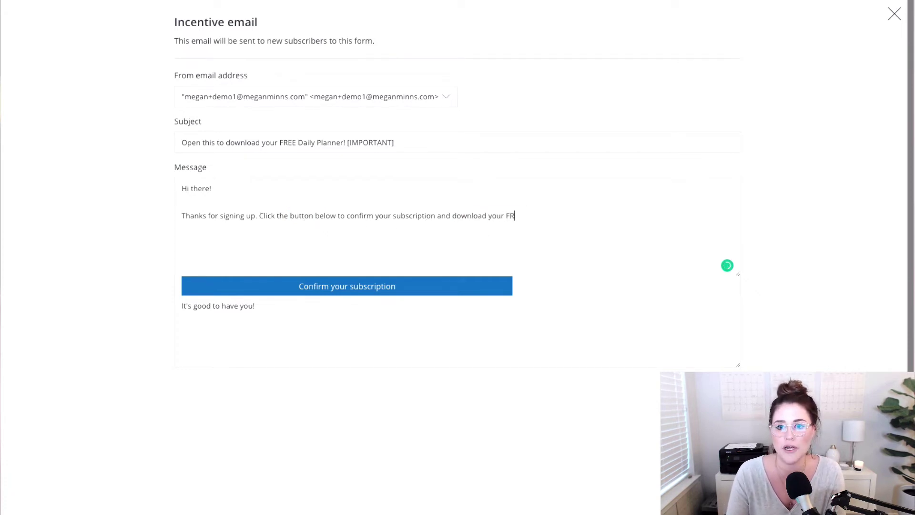
text(EE Daily Plan)
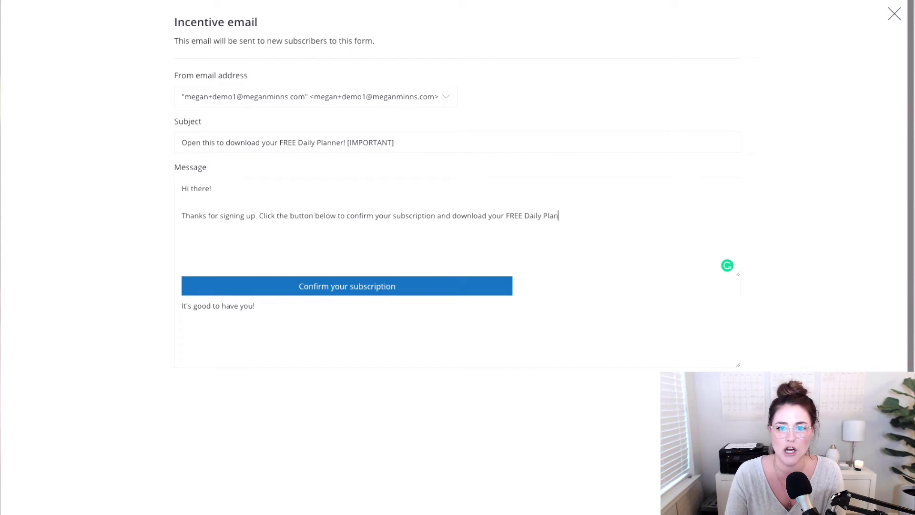
text(ner!)
- Label the button 'Download the Free Daily Planner >>', add a sign-off line, and close the editor
drag(298, 286, 397, 280)
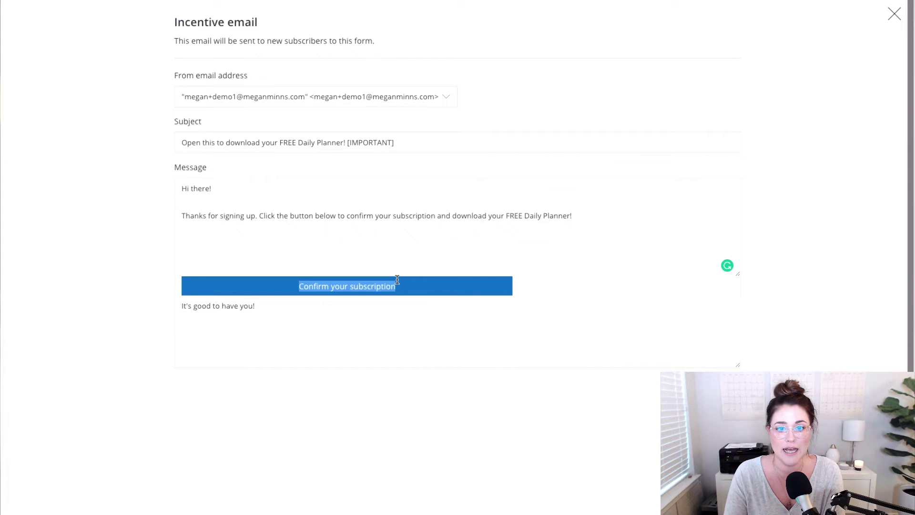
text(Confirm and )
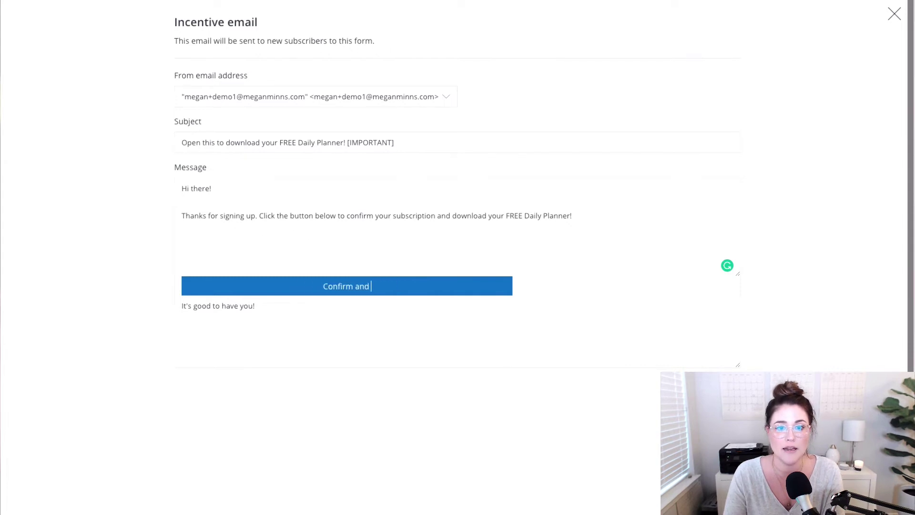
text(Download Now! >>)
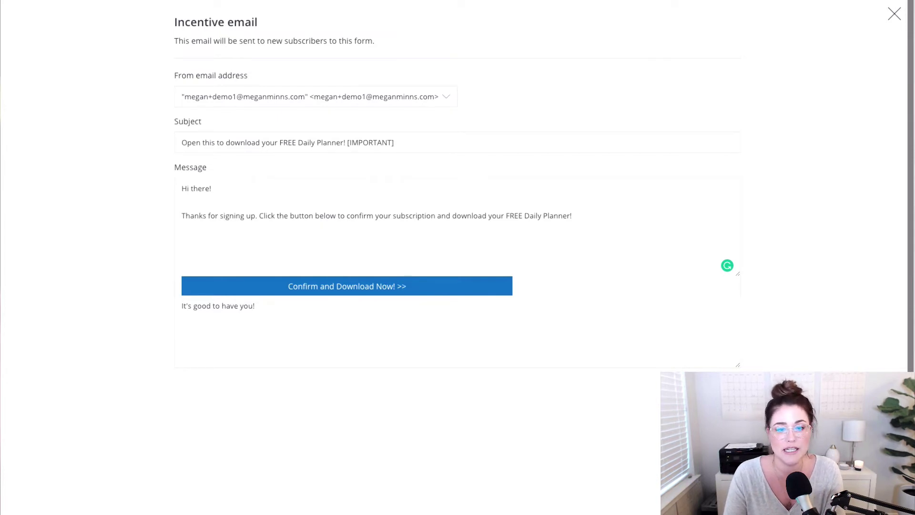
key(shift+Home)
text(Downloa)
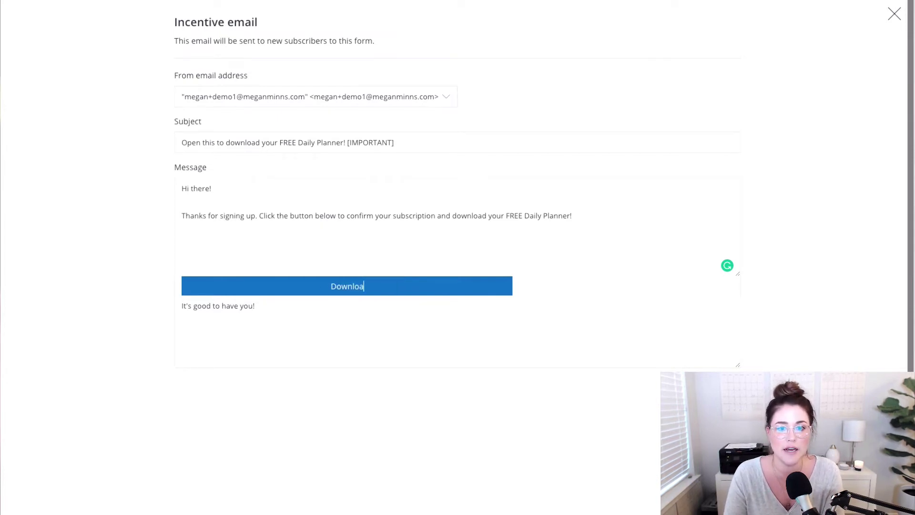
text(d the Free Daily Pl)
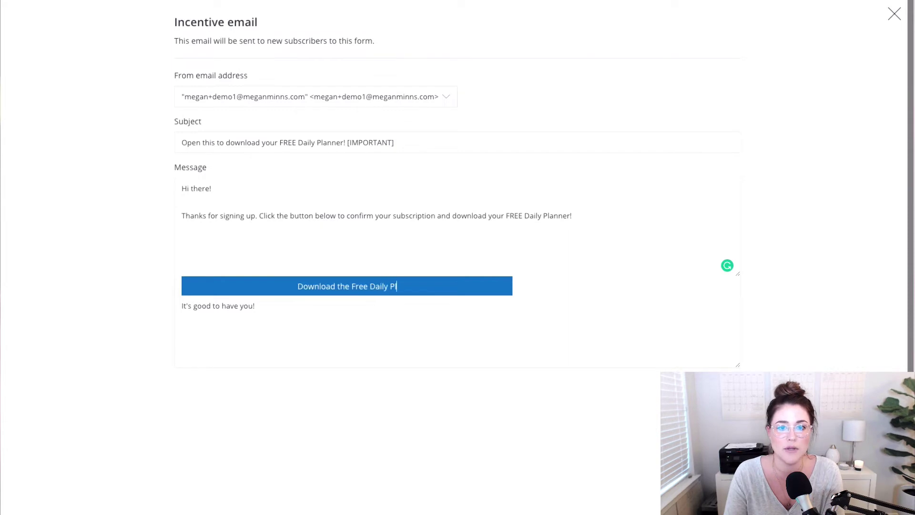
text(anner >>)
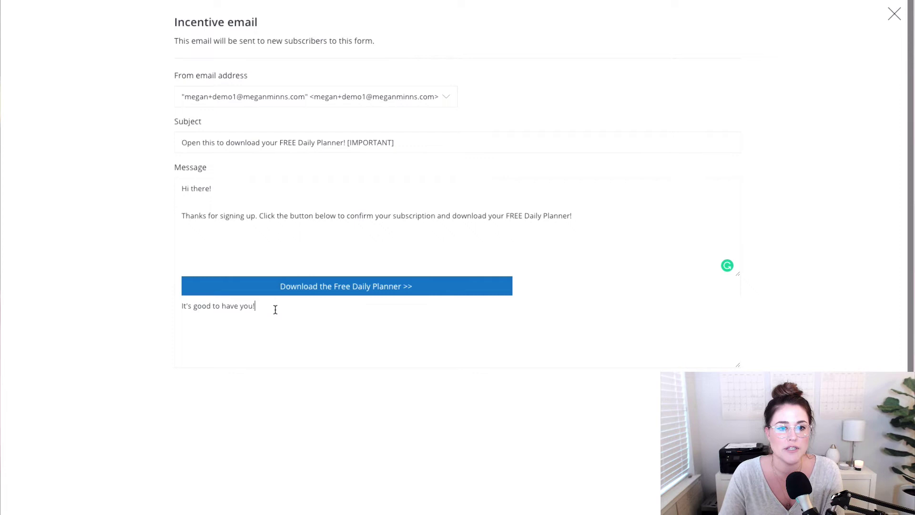
key(Return)
key(Return)
text(xo, Me)
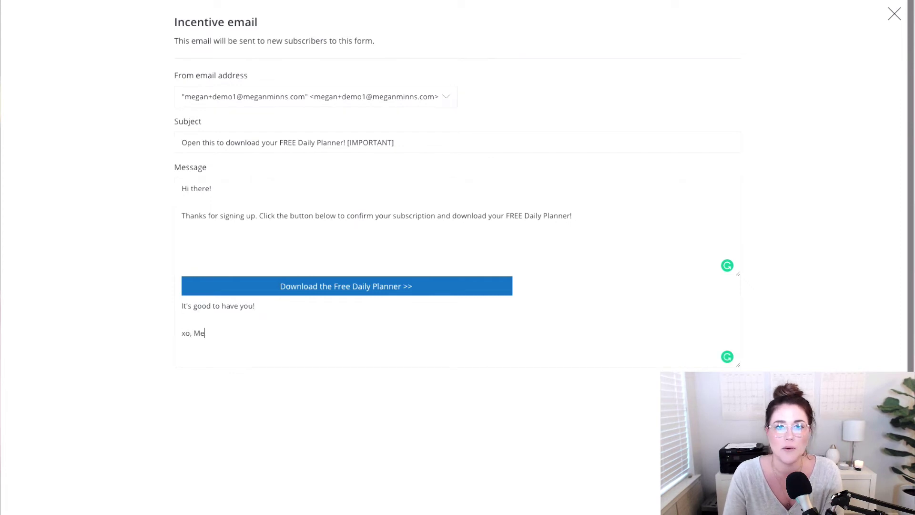
text(gan)
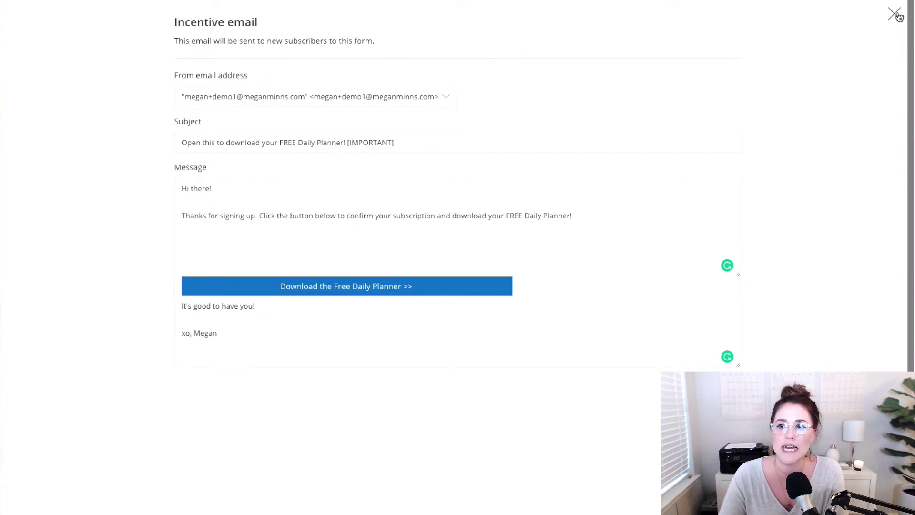
click(894, 13)
- Change the Subscribe button background to bright orange #ff8421 and save
click(840, 42)
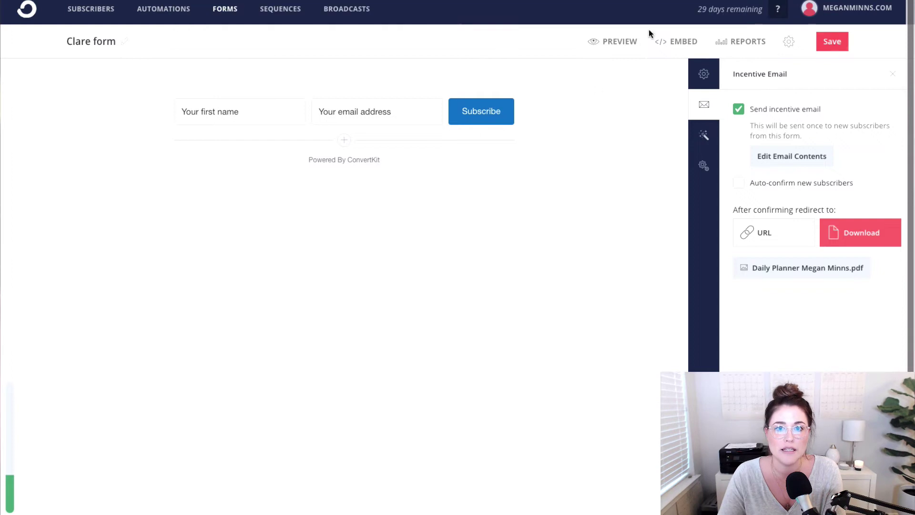
click(490, 116)
click(853, 136)
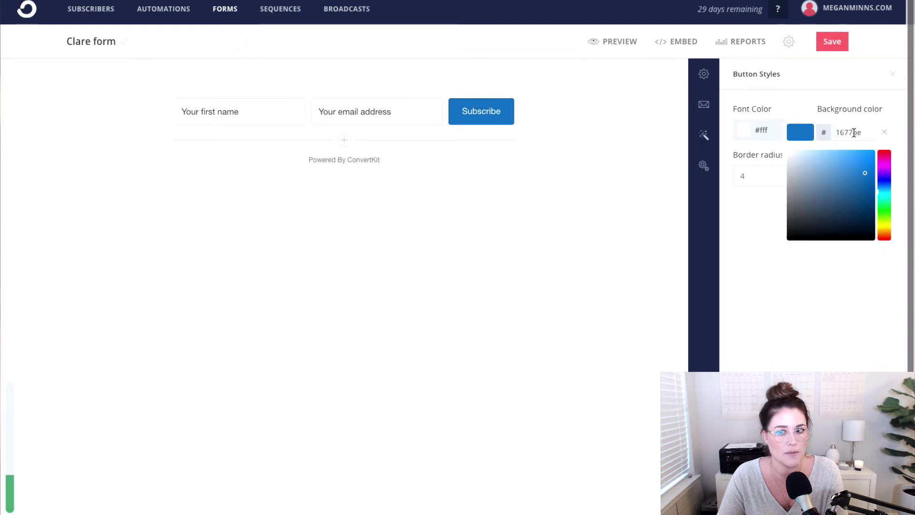
mouse_move(853, 185)
mouse_down()
mouse_move(856, 196)
mouse_move(845, 173)
mouse_up()
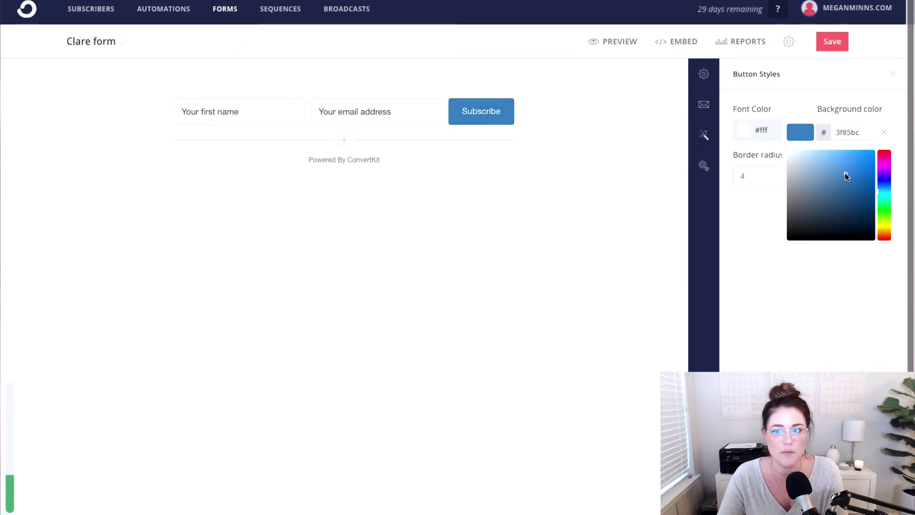
click(880, 216)
drag(880, 217, 887, 237)
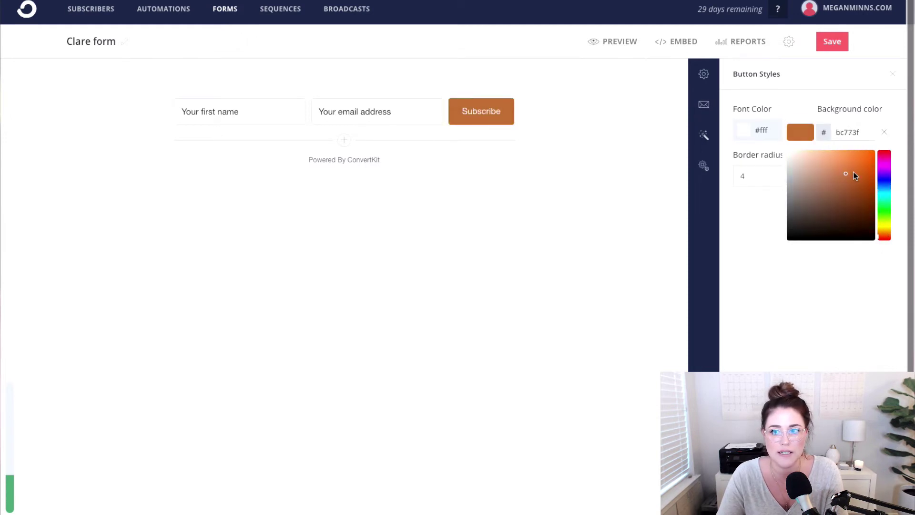
drag(853, 173, 860, 137)
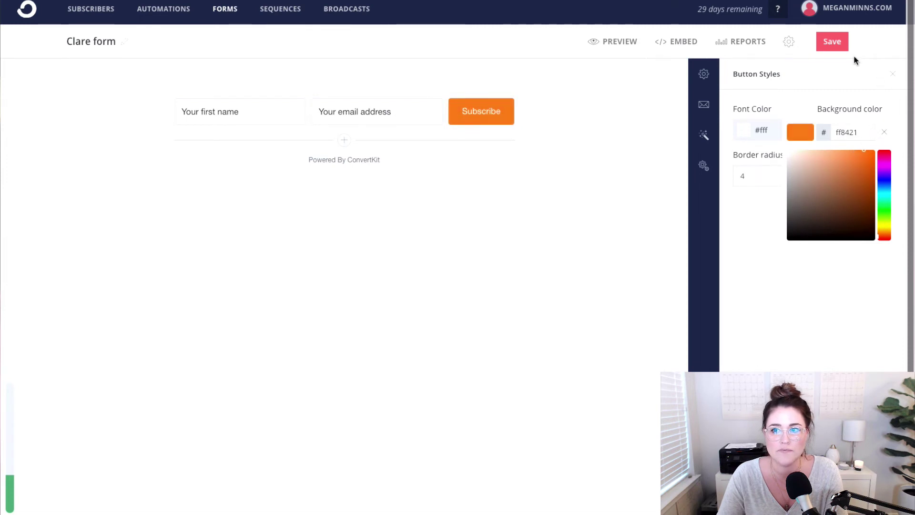
click(839, 38)
- Review the incentive email contents, then save the form again
click(840, 42)
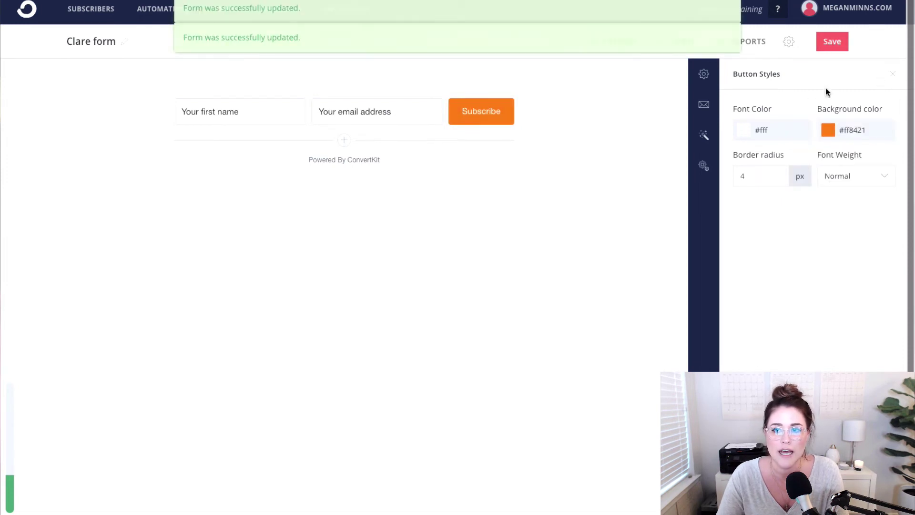
click(709, 110)
click(819, 156)
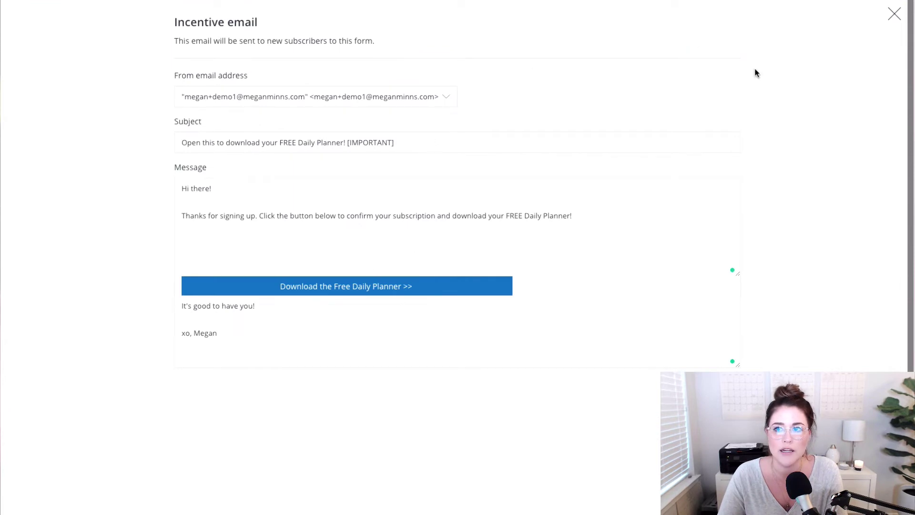
click(894, 15)
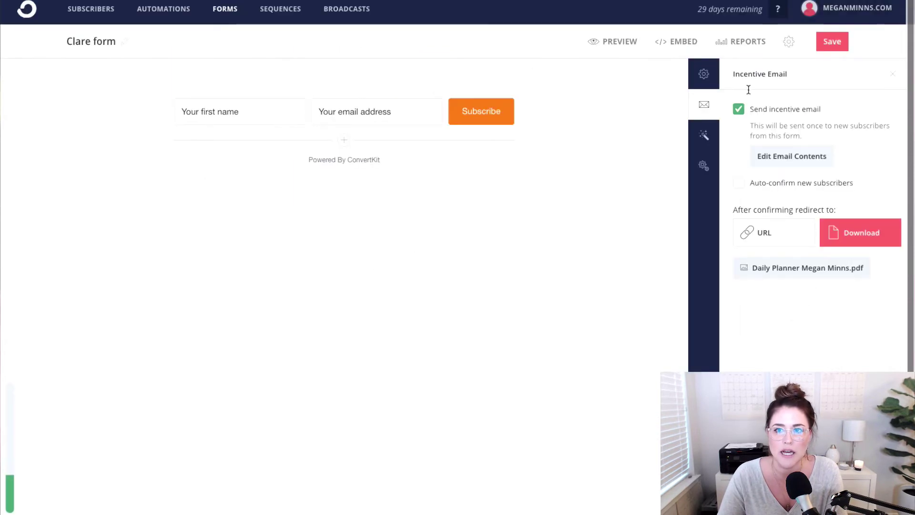
click(837, 42)
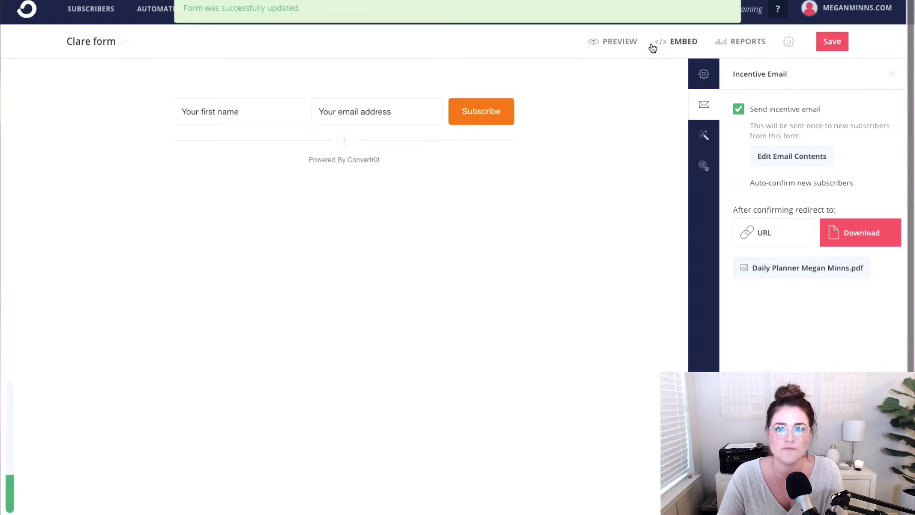
- Preview the form, then insert a Code block from the More section onto the Squarespace page
click(618, 43)
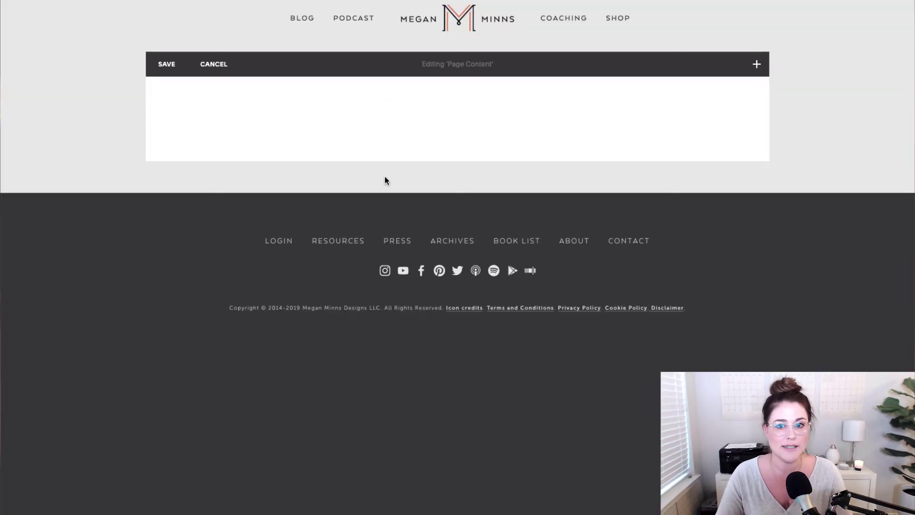
click(156, 104)
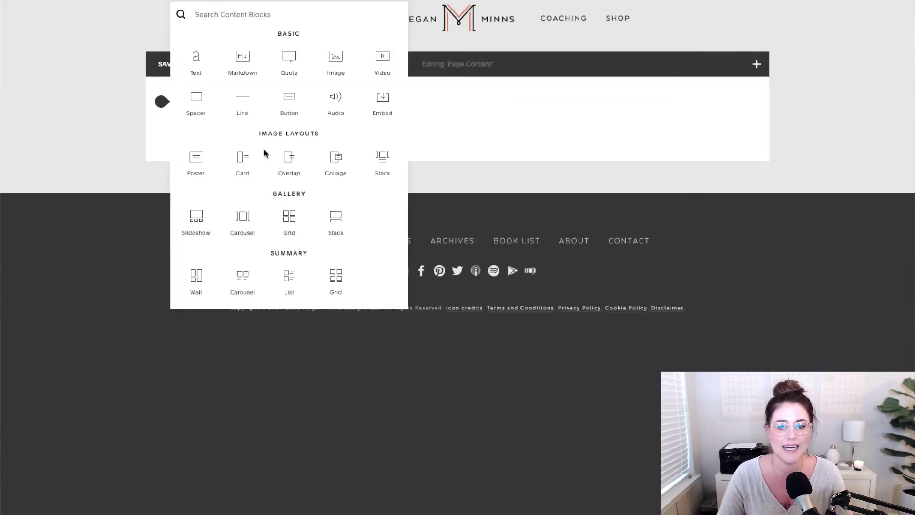
scroll(267, 154, down, 3)
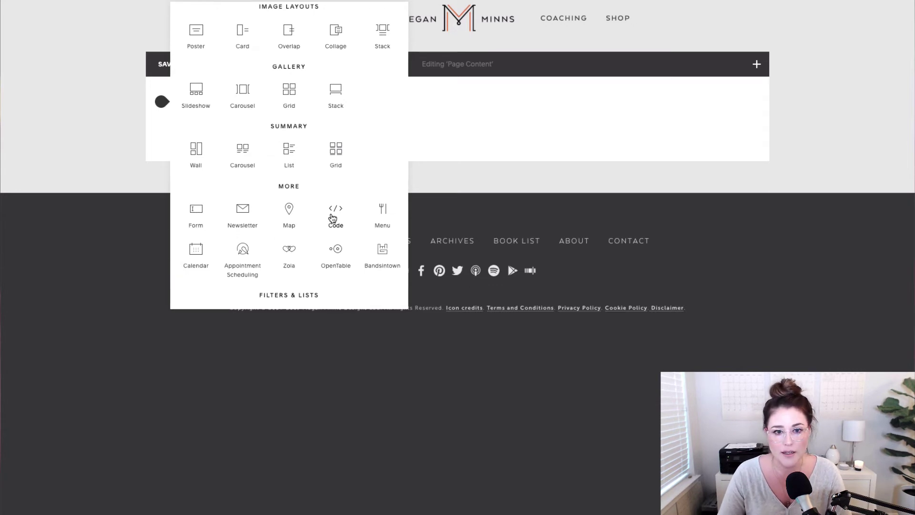
click(332, 218)
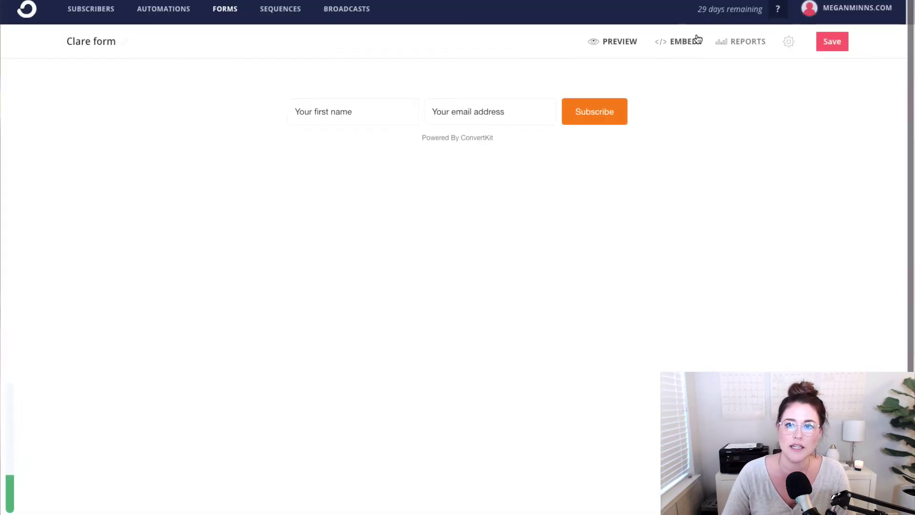
- Reopen the incentive email settings showing the Daily Planner PDF download redirect
click(788, 41)
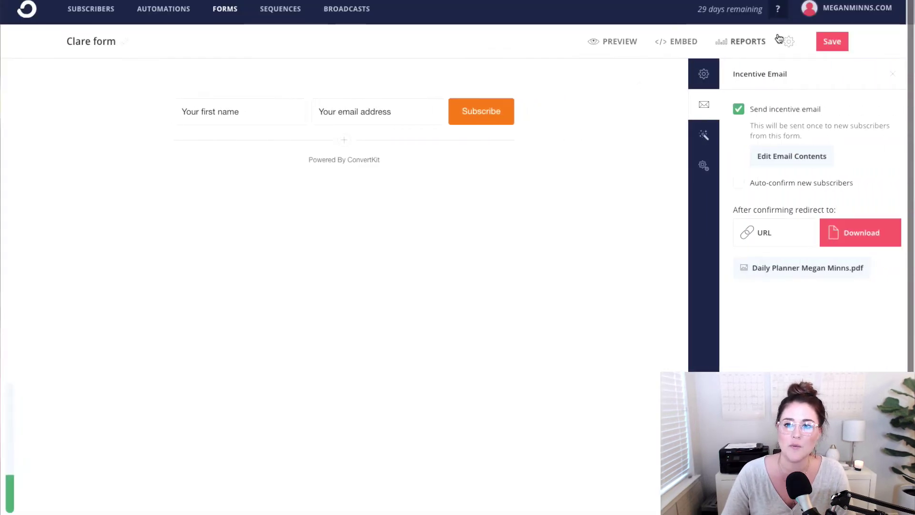
- Save the form and compare the JavaScript, HTML, Share and WordPress embed options
click(832, 42)
click(892, 74)
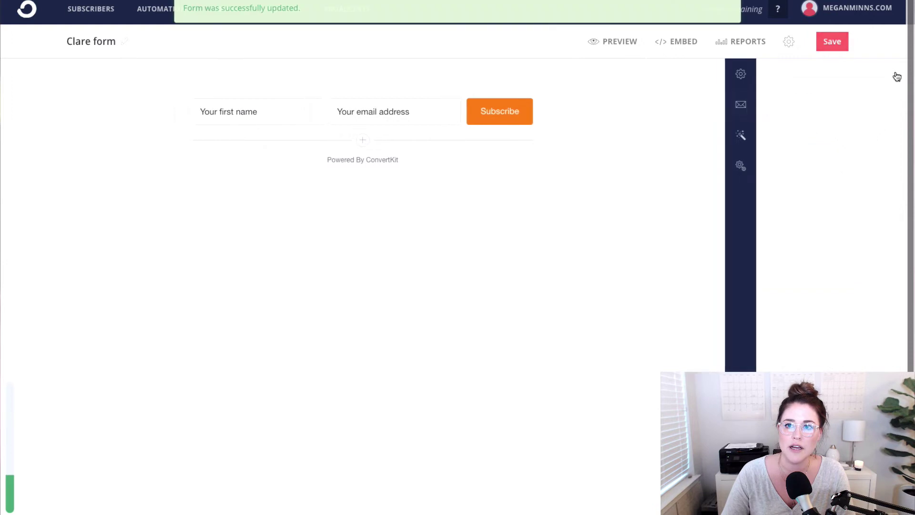
click(670, 42)
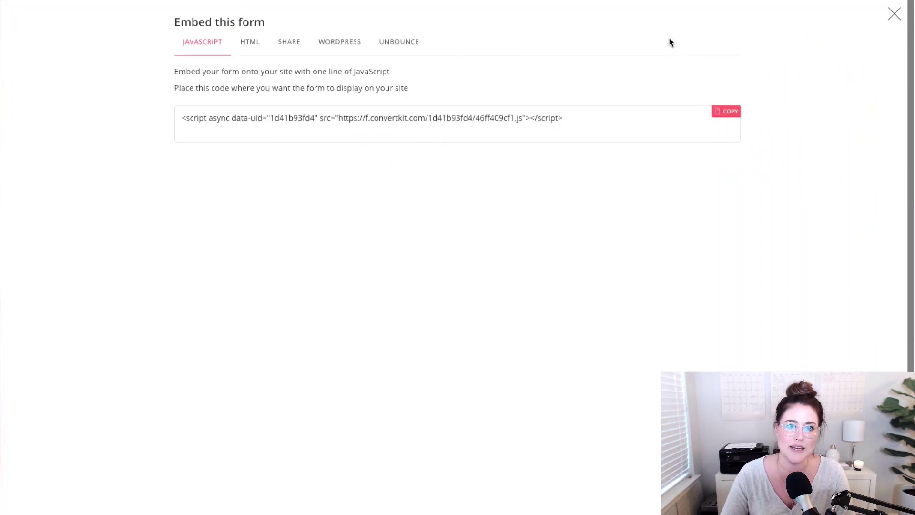
click(254, 48)
click(291, 42)
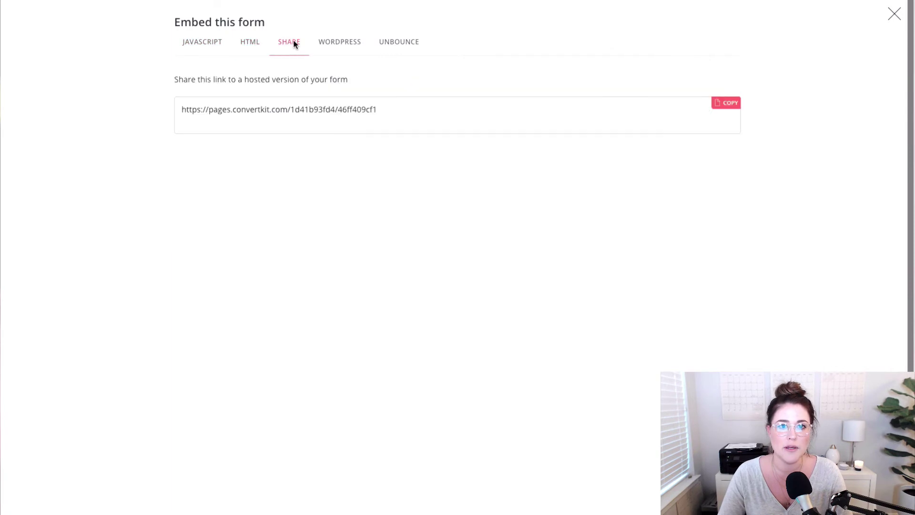
click(333, 43)
click(200, 43)
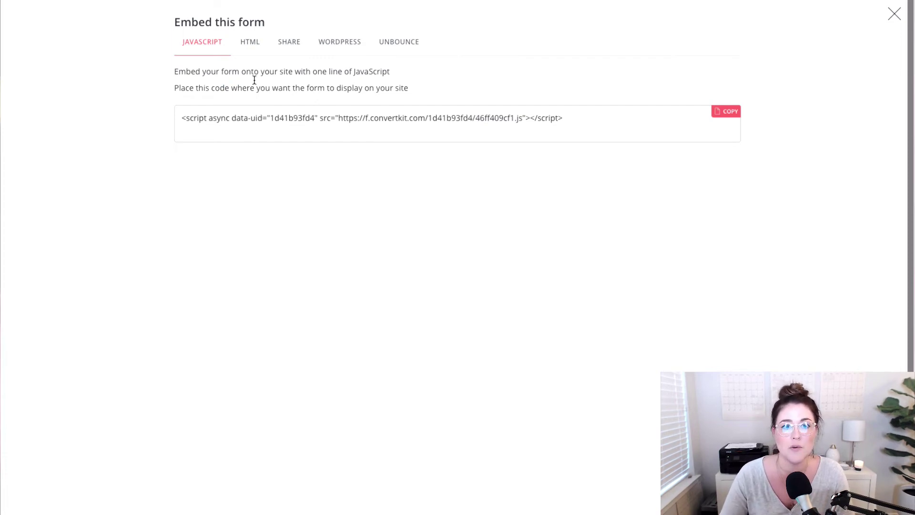
- Scroll through the full HTML embed code, then return to the one-line JavaScript embed
click(253, 41)
scroll(348, 152, down, 2)
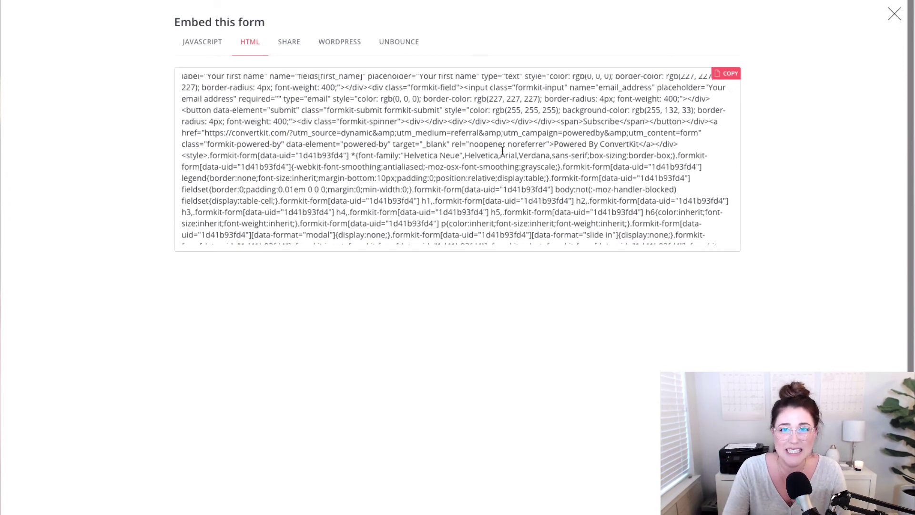
scroll(502, 151, down, 1)
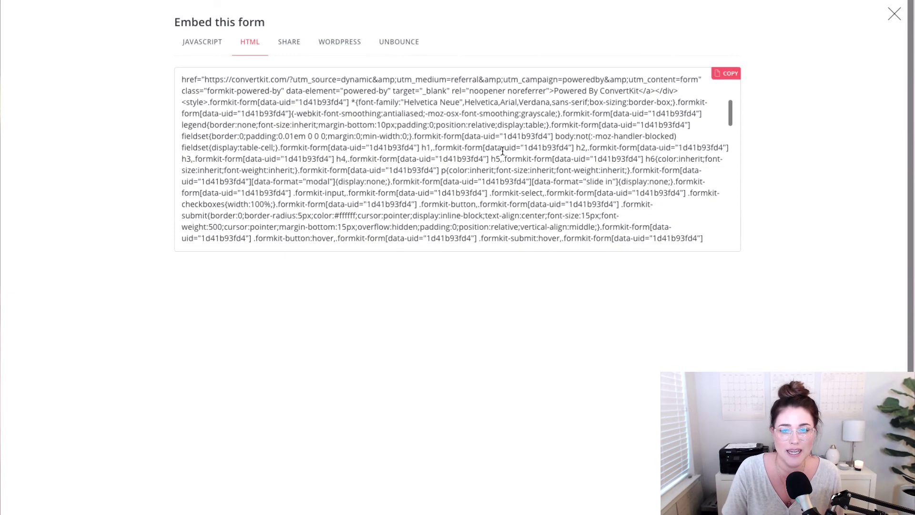
scroll(502, 151, down, 2)
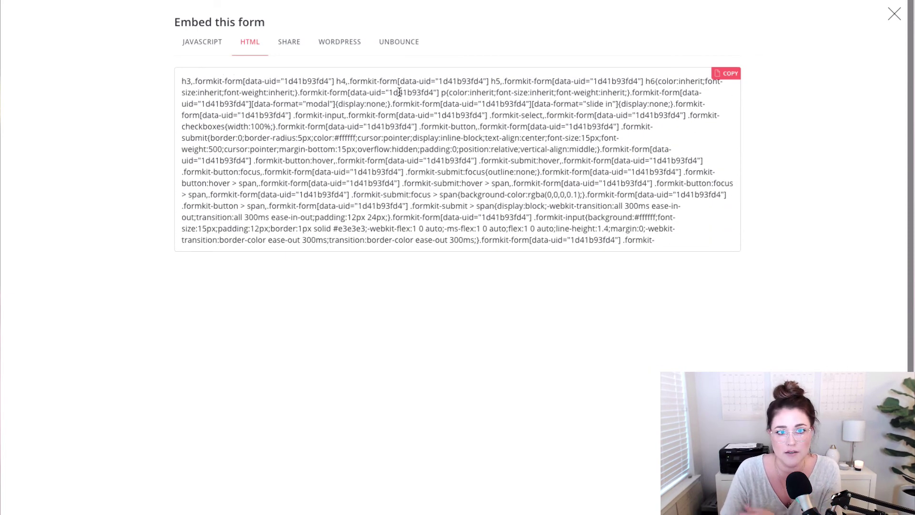
click(219, 45)
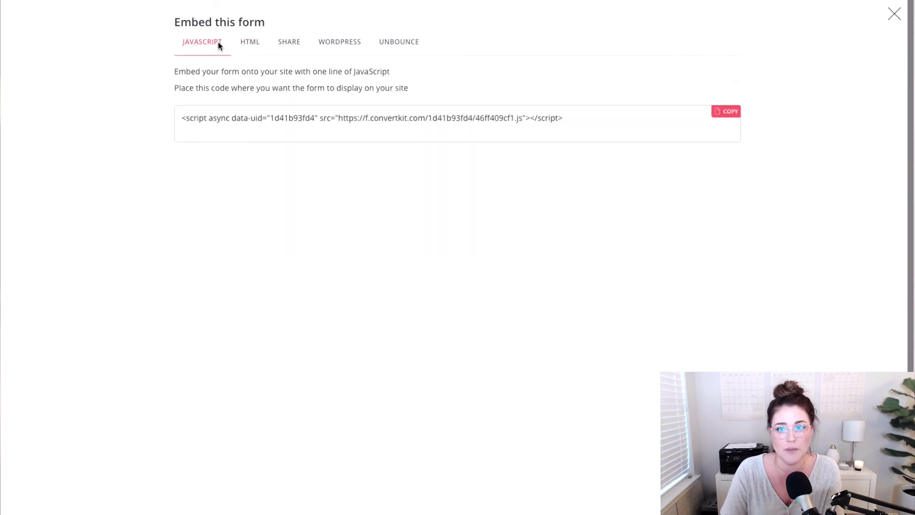
- Copy the ConvertKit JavaScript embed code, paste it over the Code block's placeholder, apply, and save the page
click(731, 114)
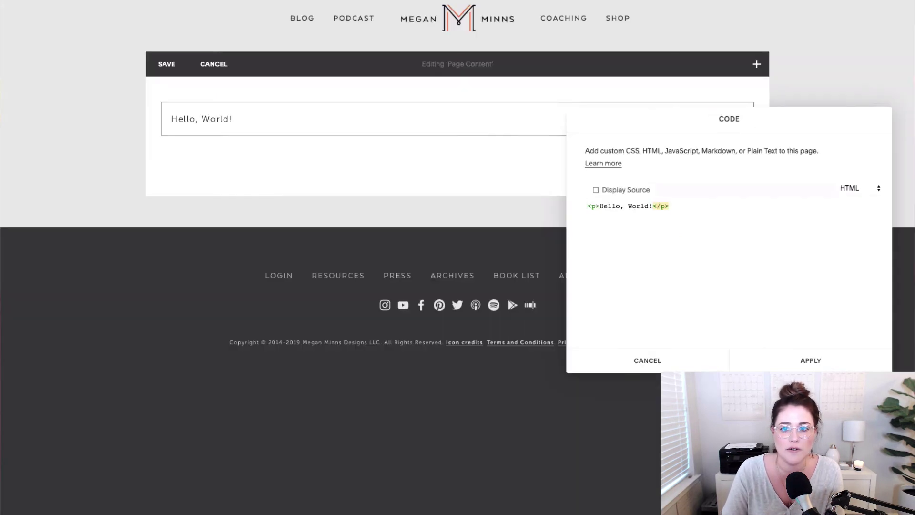
key(ctrl+a)
key(ctrl+v)
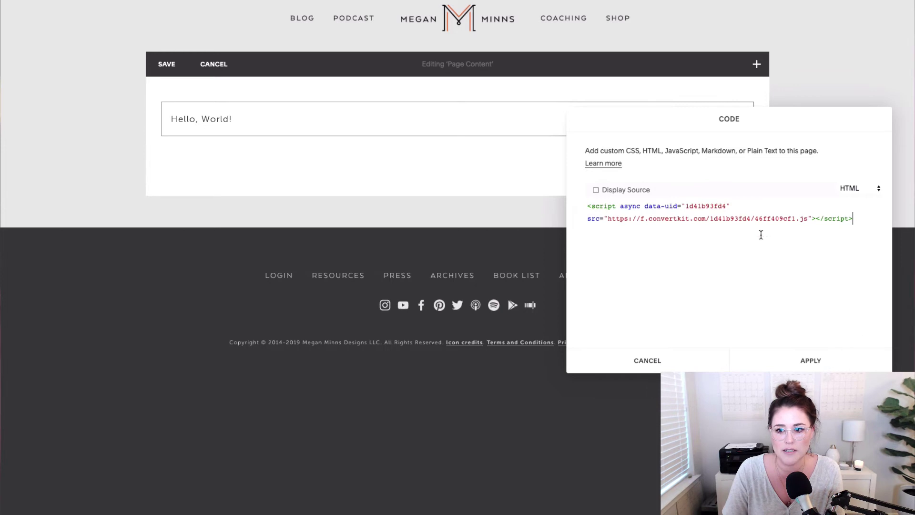
click(853, 366)
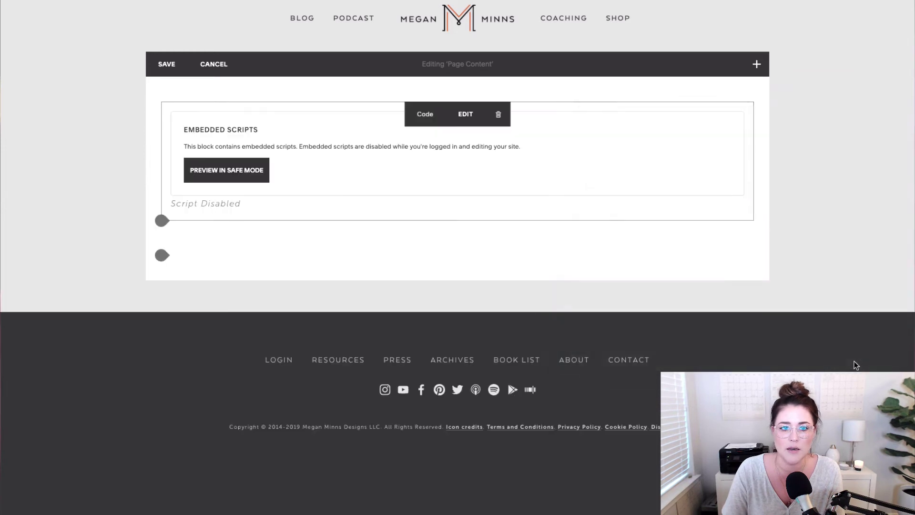
click(166, 65)
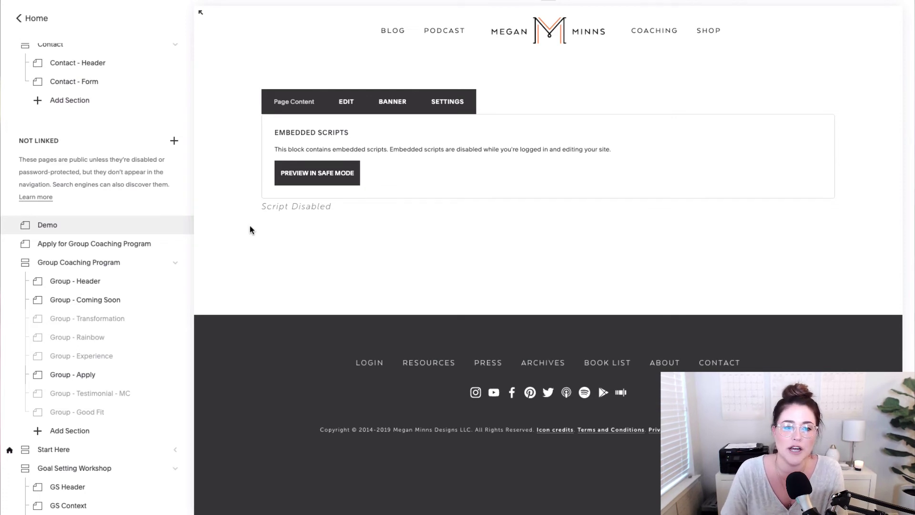
- On the live Demo page, subscribe through the orange form with a first name and email address
click(175, 225)
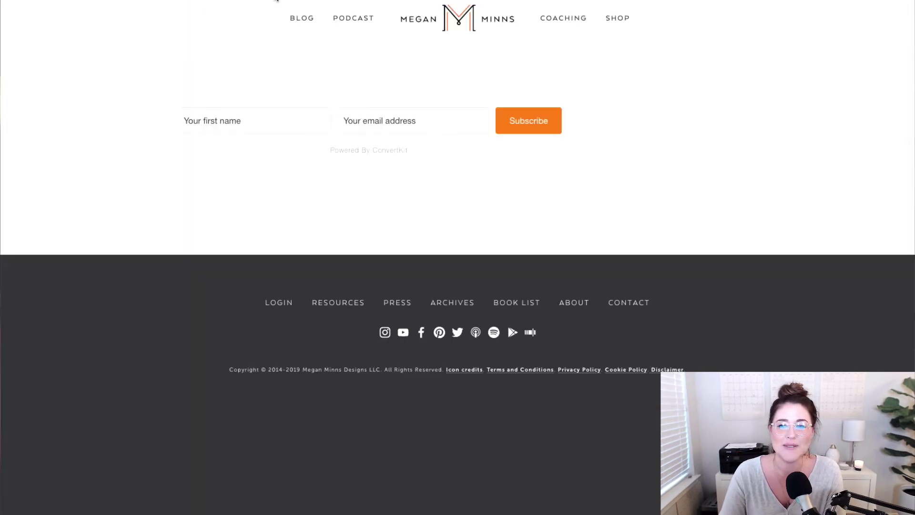
click(219, 128)
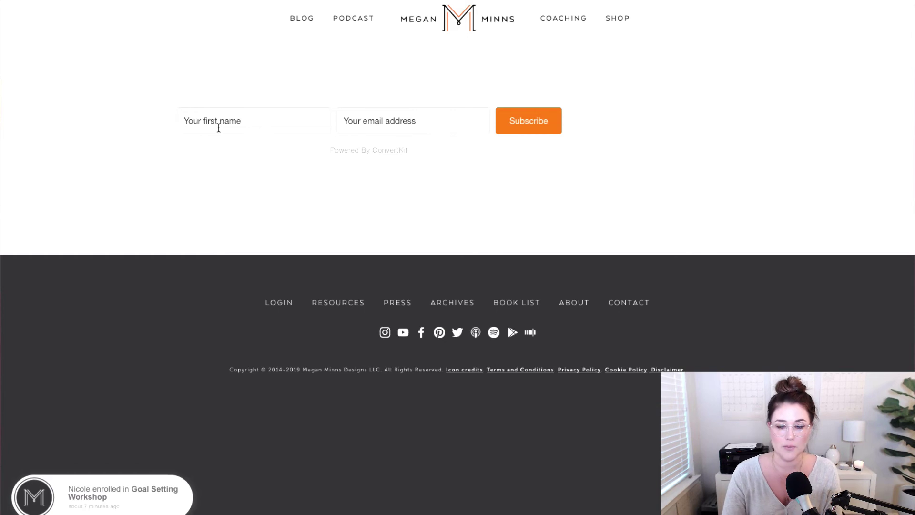
text(Megan)
key(Tab)
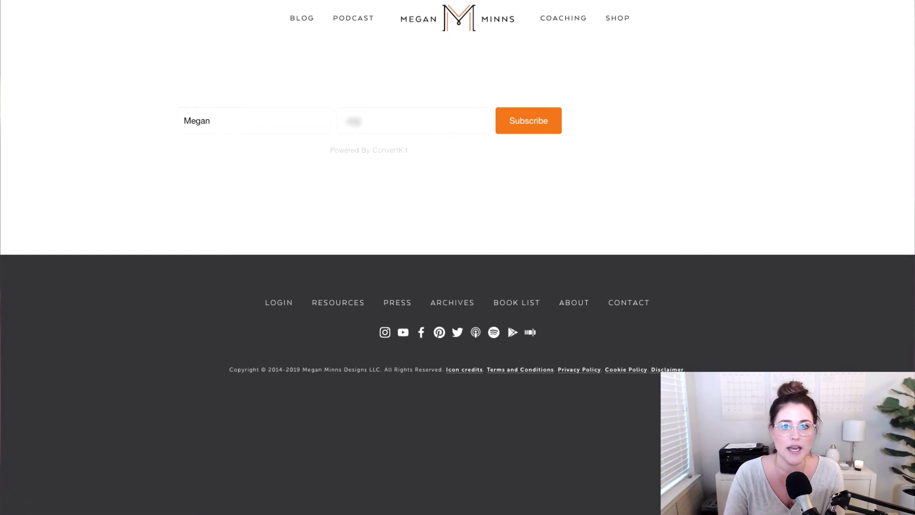
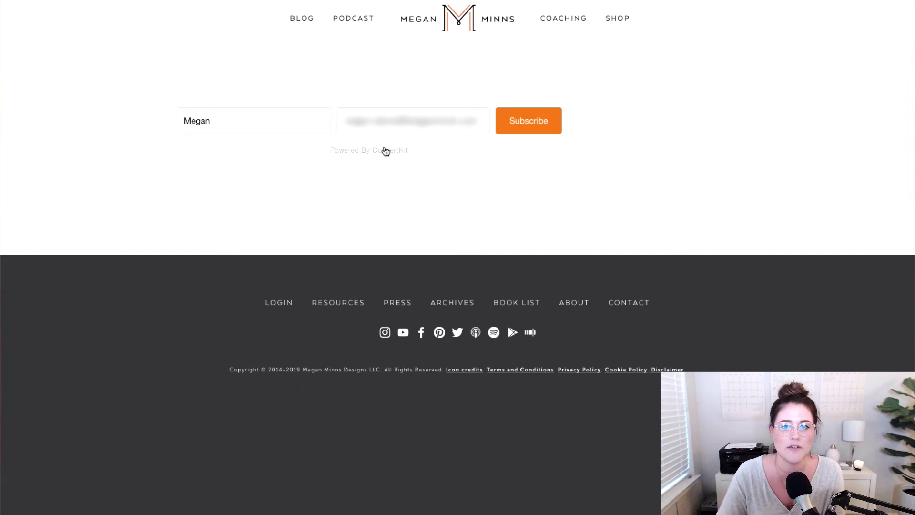
click(513, 125)
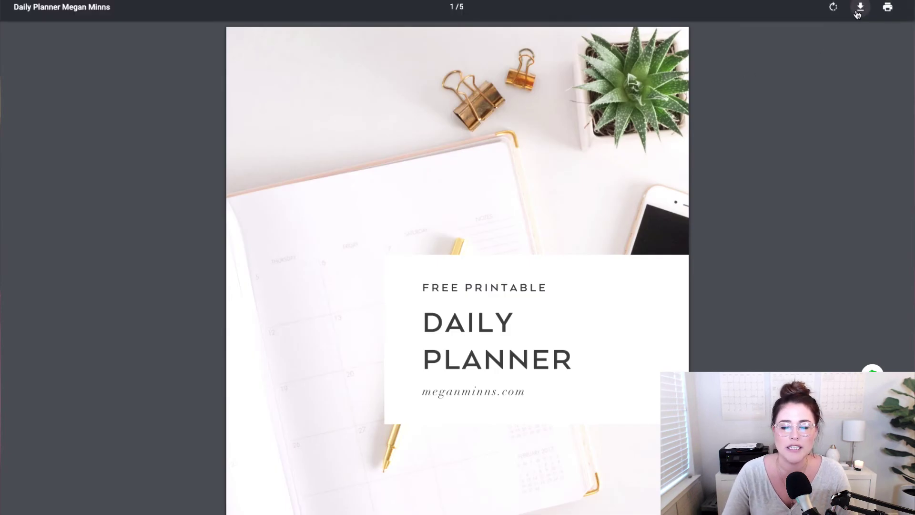
- Scroll through the pages of the delivered Daily Planner PDF
scroll(746, 222, down, 20)
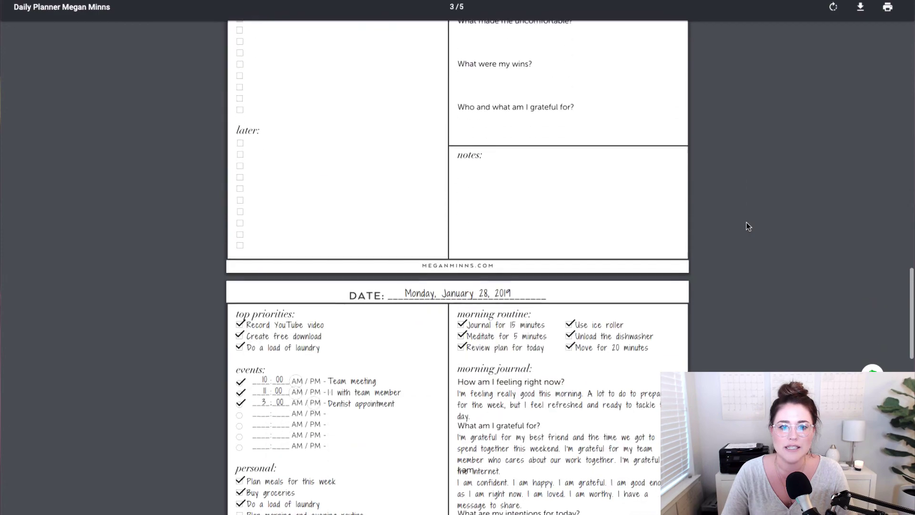
scroll(746, 223, up, 20)
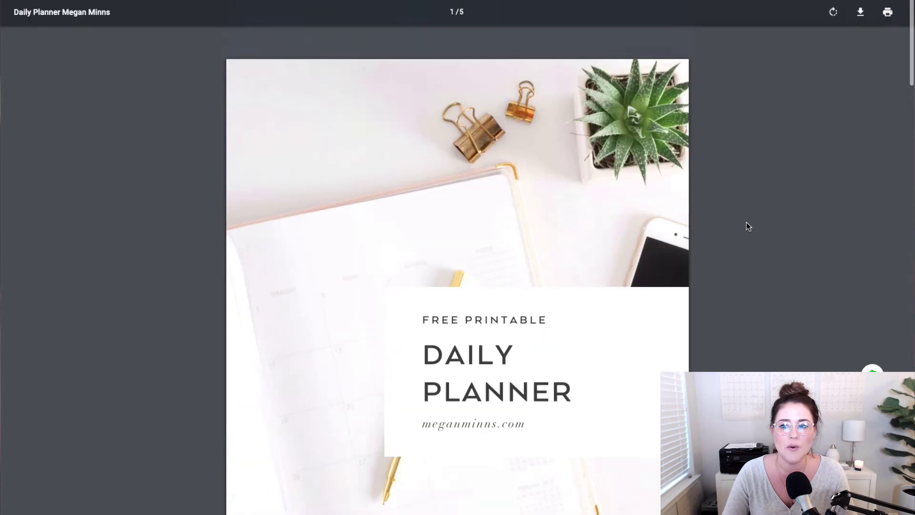
scroll(747, 222, down, 1)
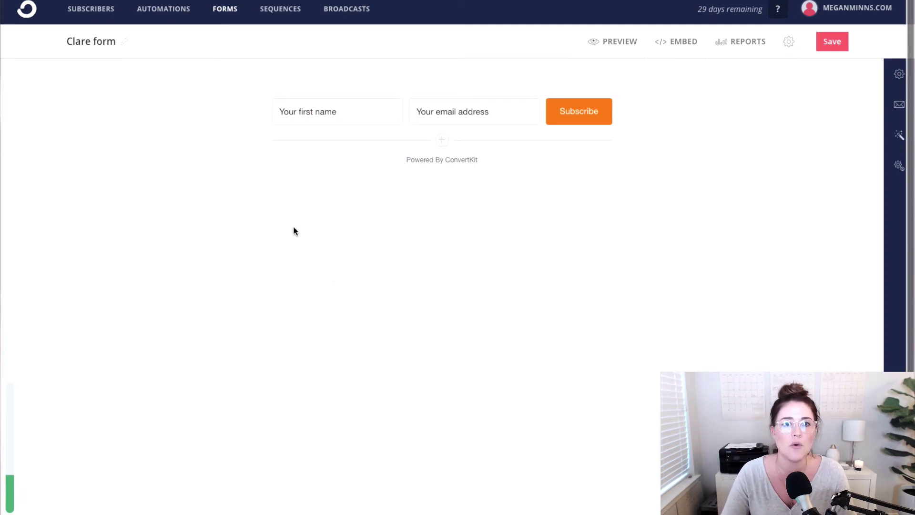
- From the Forms overview, start a new form of type Landing Page
click(227, 19)
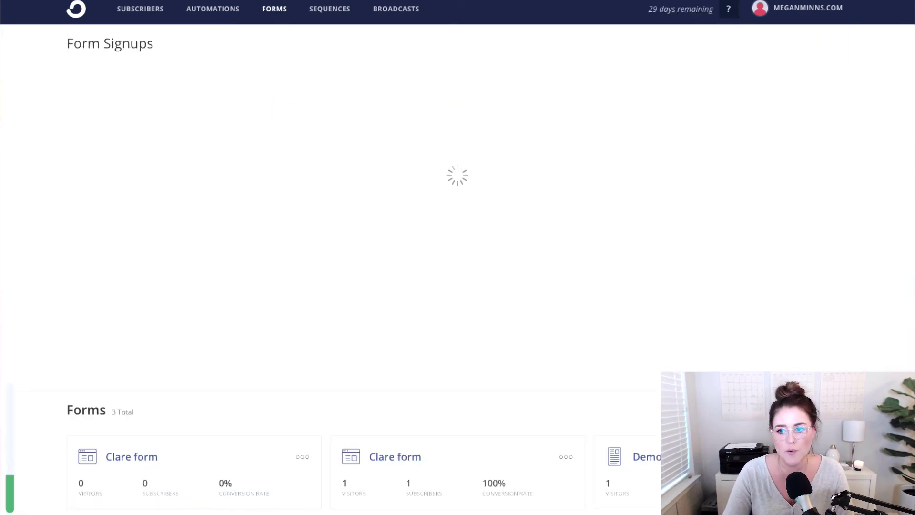
click(817, 343)
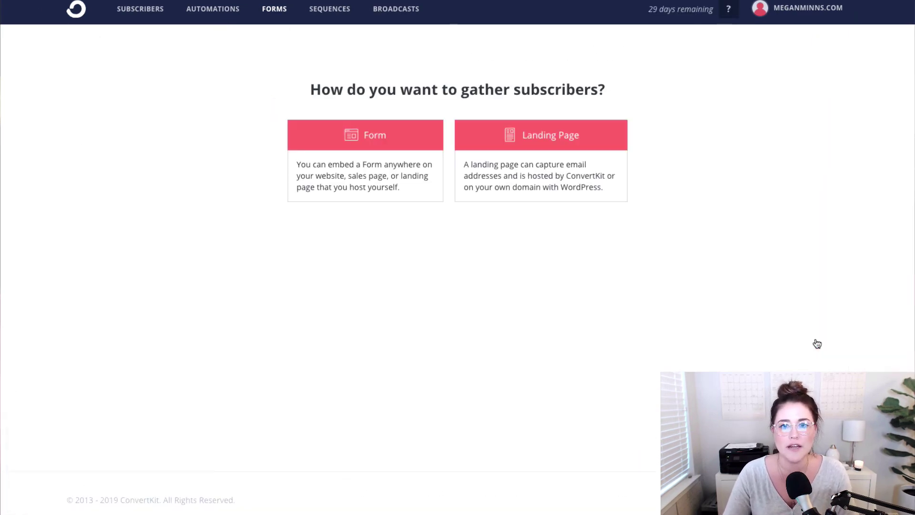
click(601, 149)
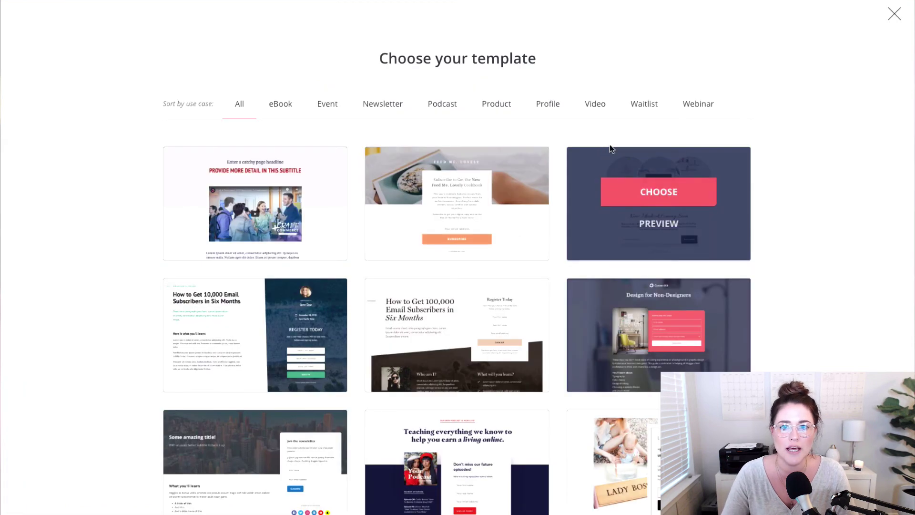
- Browse the template gallery and choose the Coffex template
scroll(800, 283, down, 4)
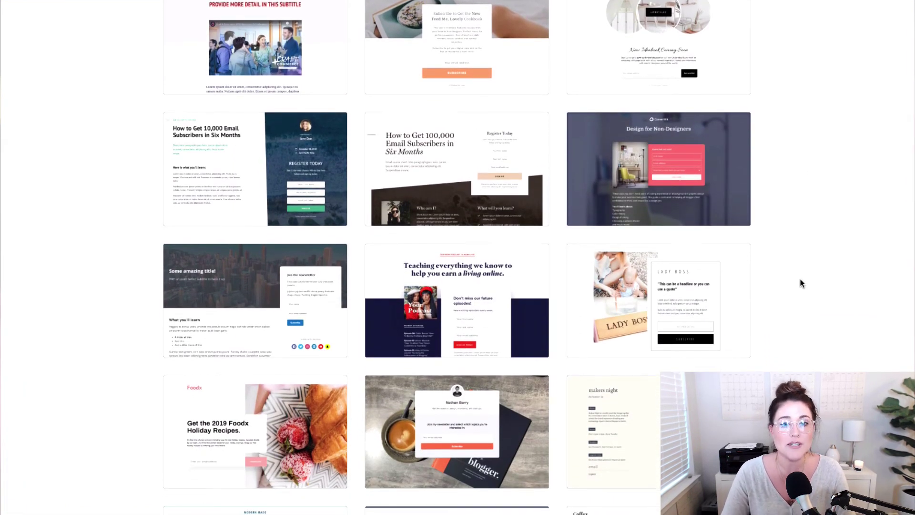
scroll(800, 282, down, 10)
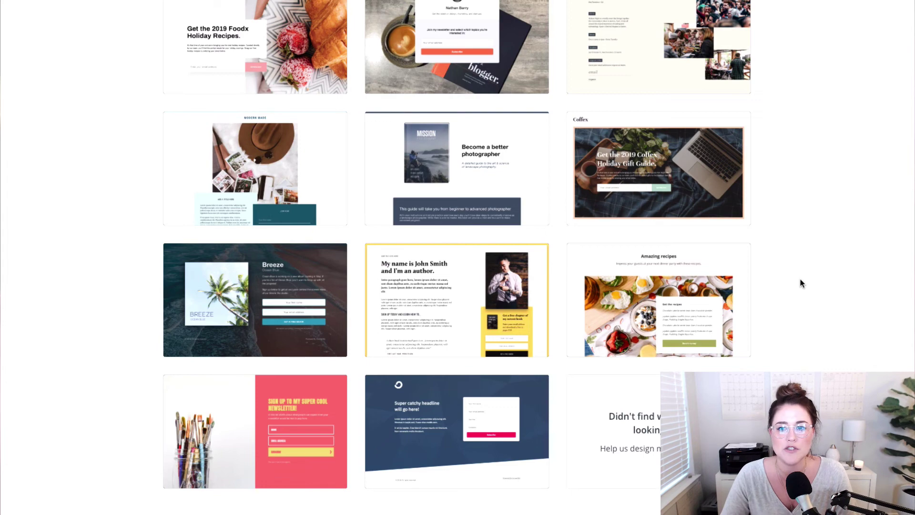
scroll(800, 283, up, 10)
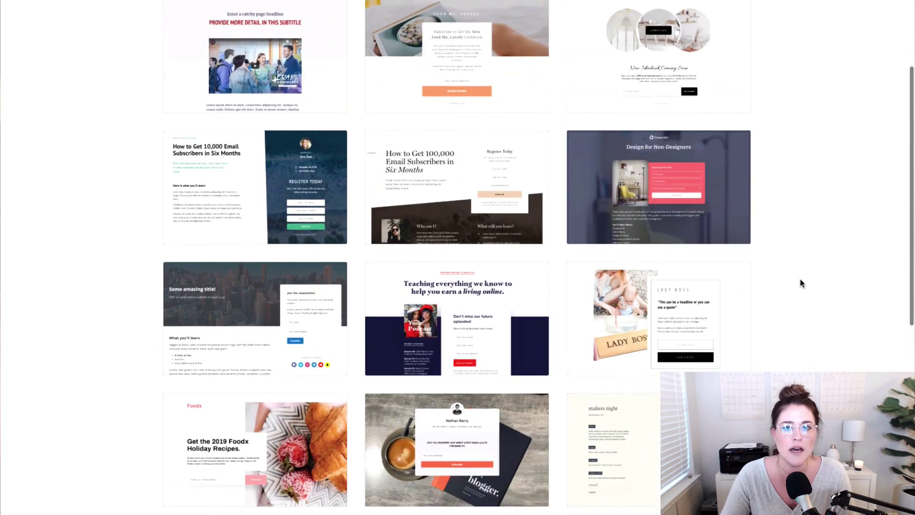
scroll(800, 283, up, 3)
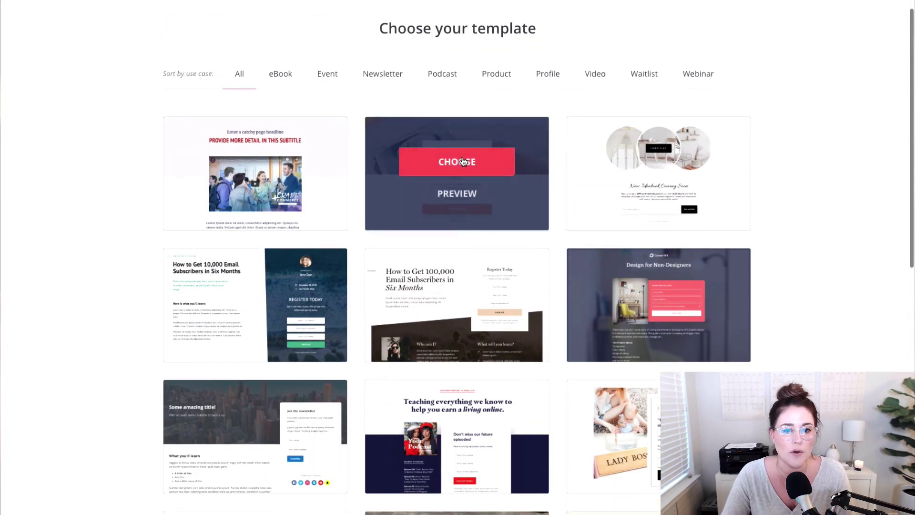
scroll(463, 161, down, 7)
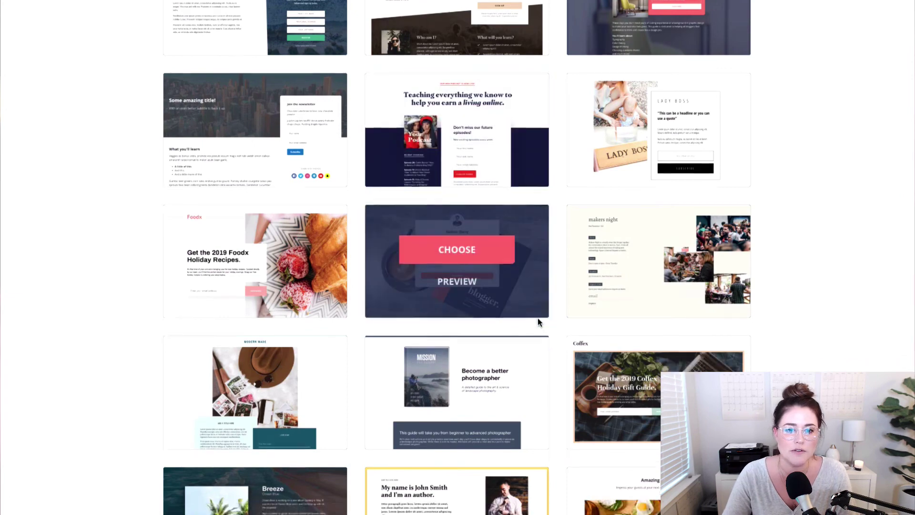
scroll(537, 322, down, 3)
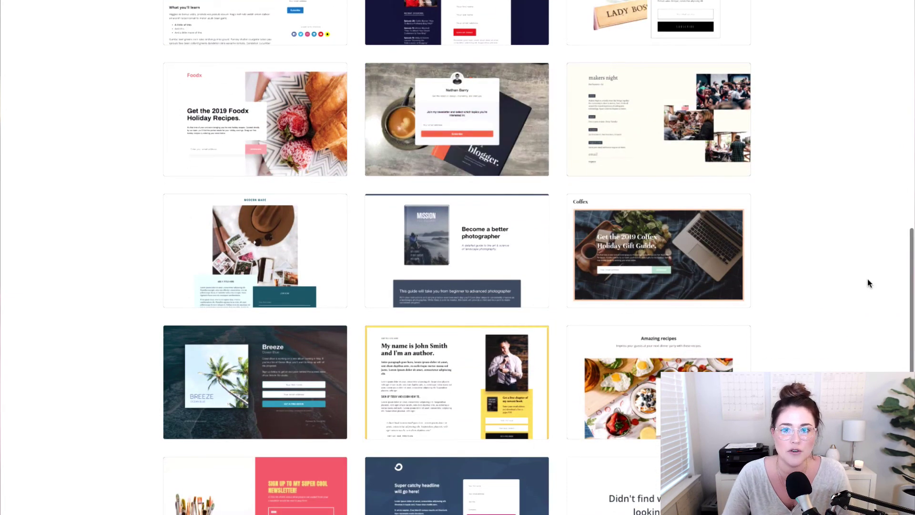
mouse_move(687, 250)
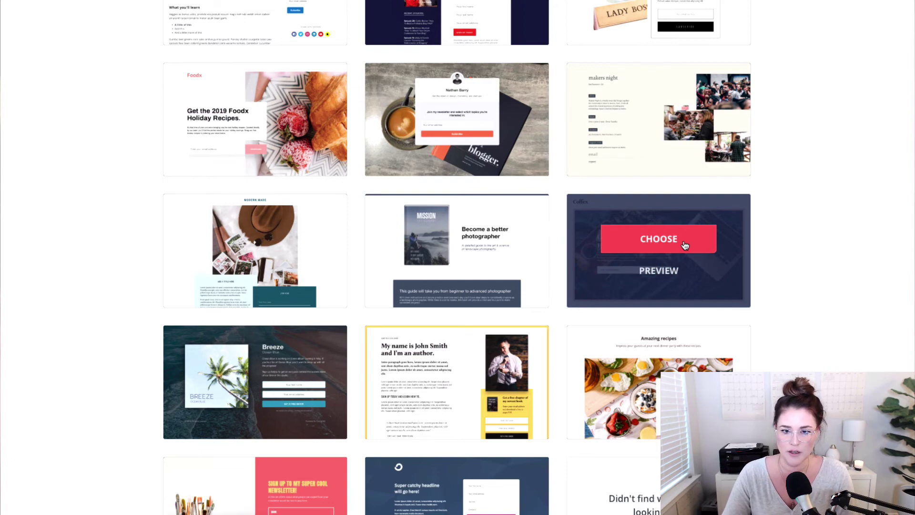
click(685, 245)
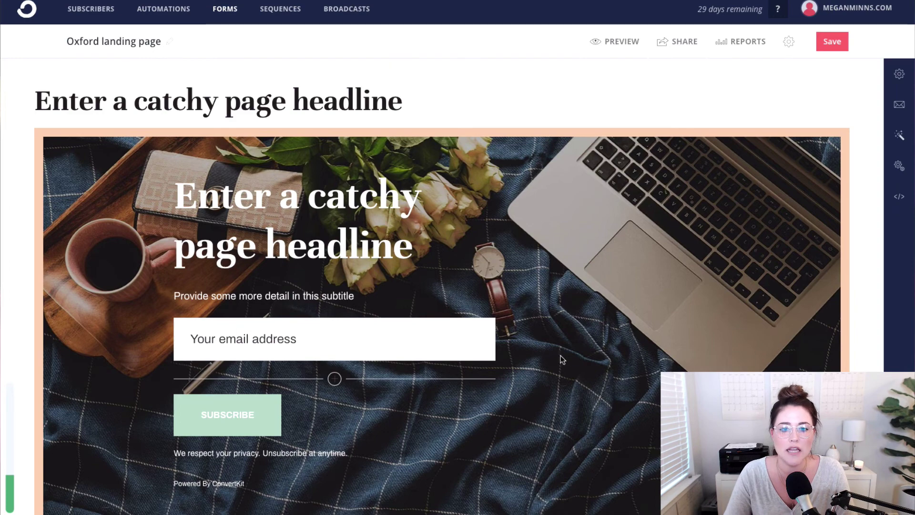
- In the incentive email contents, change the confirm button label to 'Download now!'
click(898, 105)
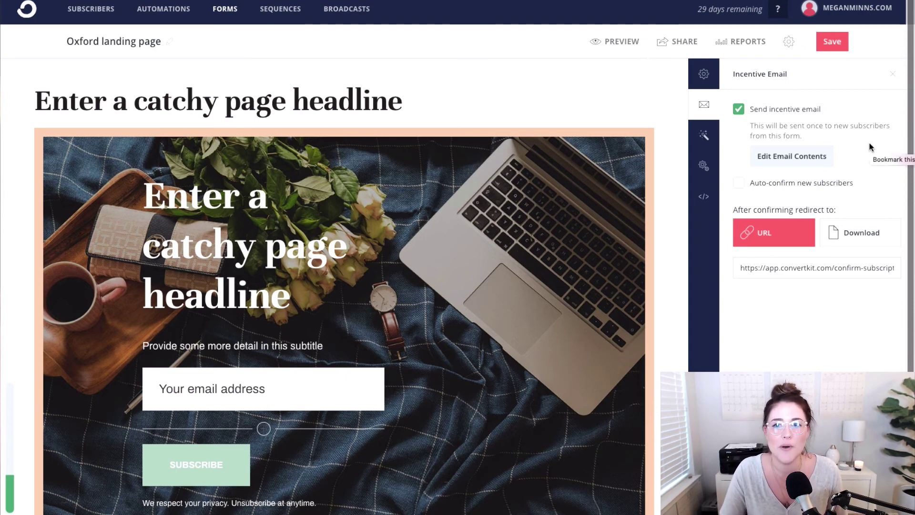
click(820, 159)
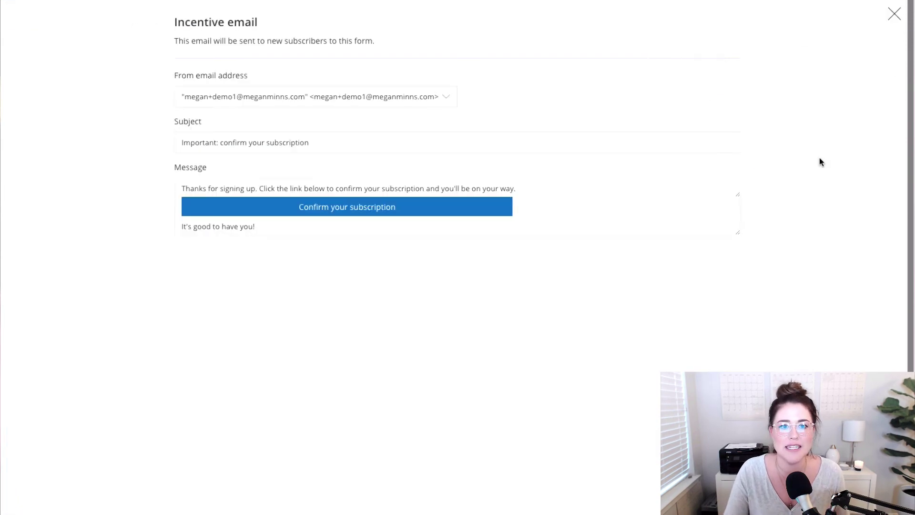
triple_click(389, 204)
text(Dow)
key(BackSpace)
key(BackSpace)
text(own)
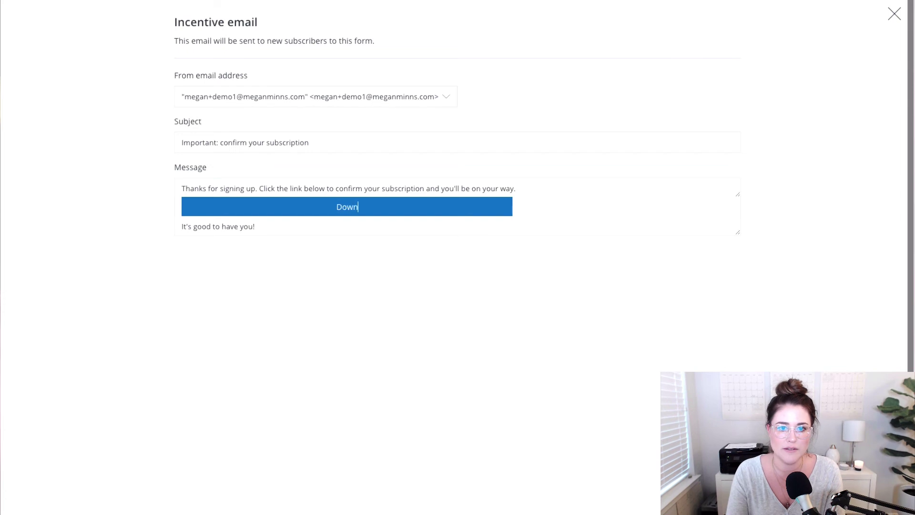
text(load now!)
- Add '!' to the email subject and a sign-off line with the sender's name below the message
click(331, 143)
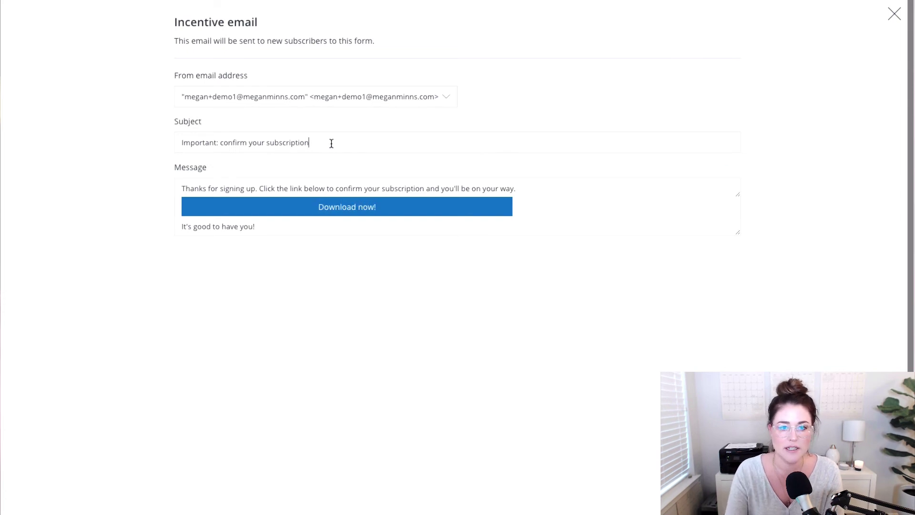
text(!)
click(582, 233)
key(Return)
text(x)
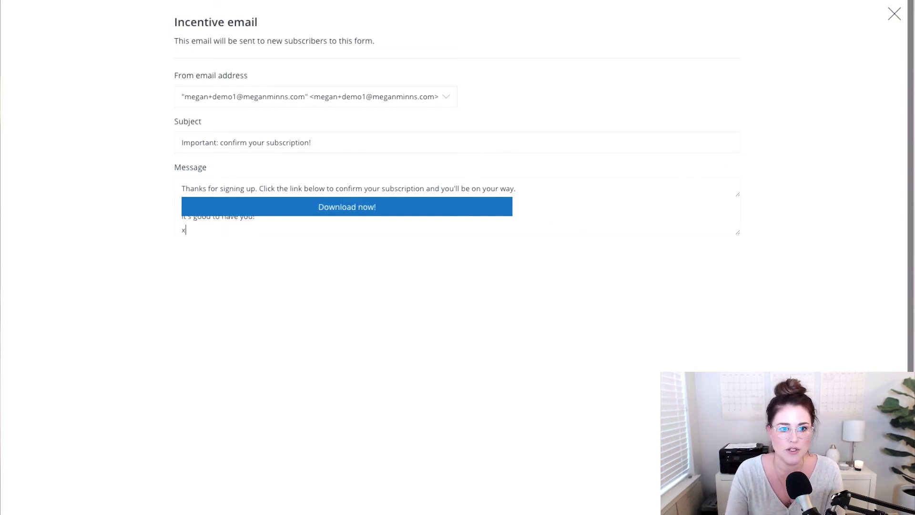
text(o, Megan)
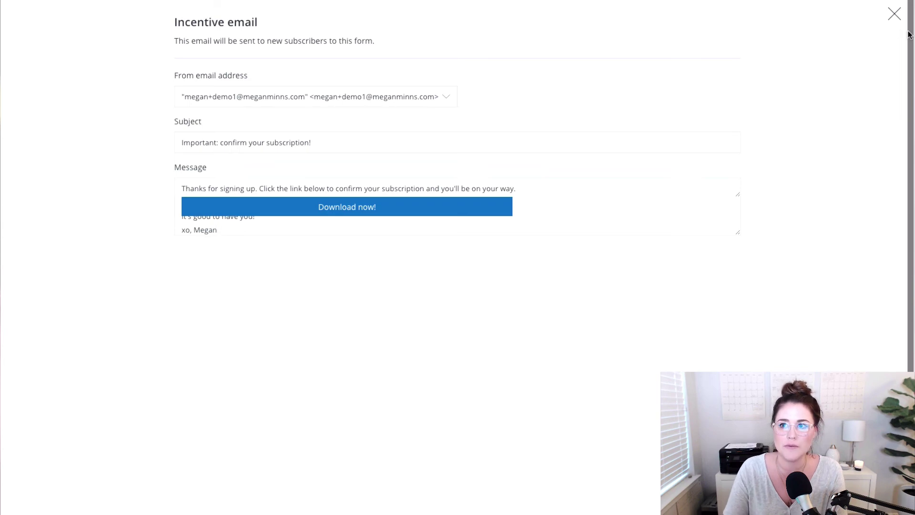
click(894, 14)
- Redirect confirmed subscribers to a download of the Daily Planner PDF and save
click(864, 233)
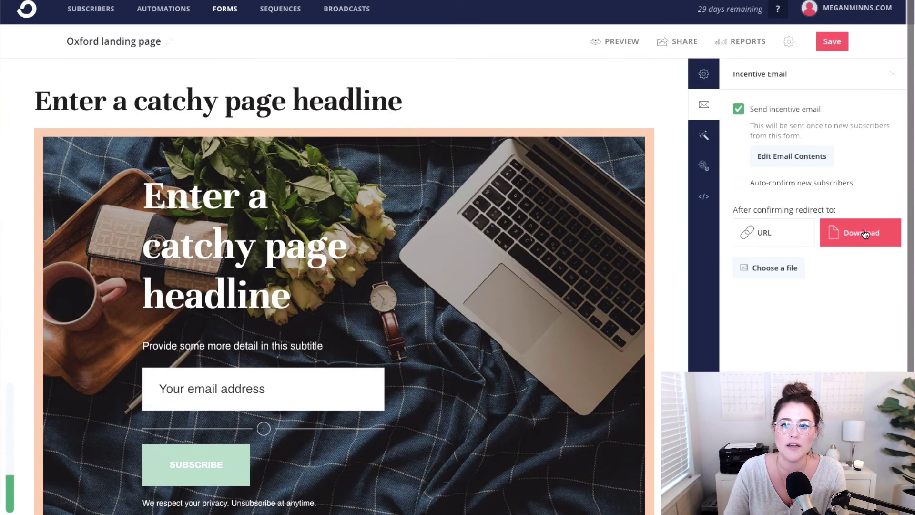
click(772, 270)
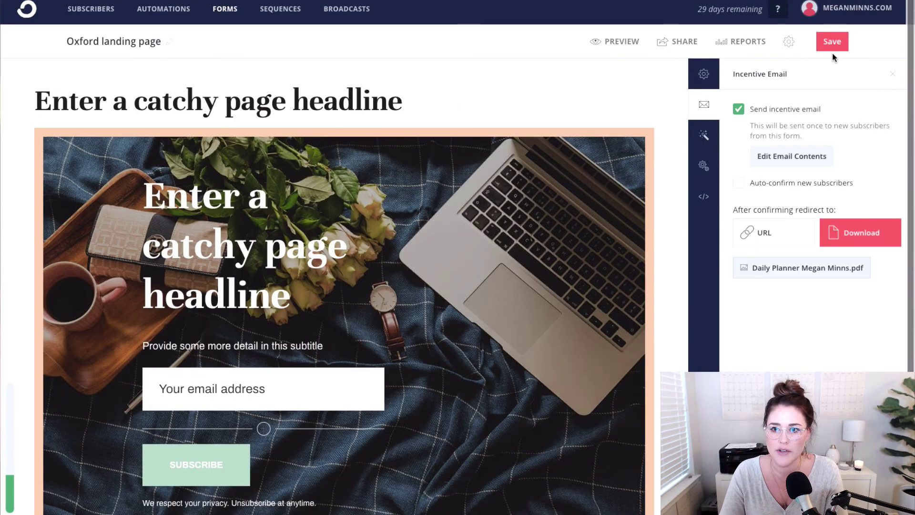
click(831, 45)
- Make the Subscribe button background blue (#2186f4), save, and show the share link
click(196, 464)
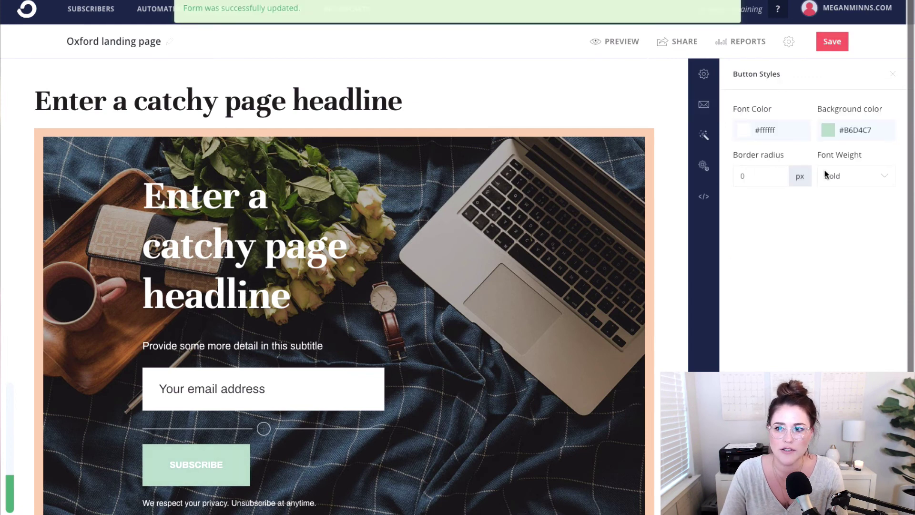
drag(864, 193, 864, 154)
click(884, 190)
click(853, 267)
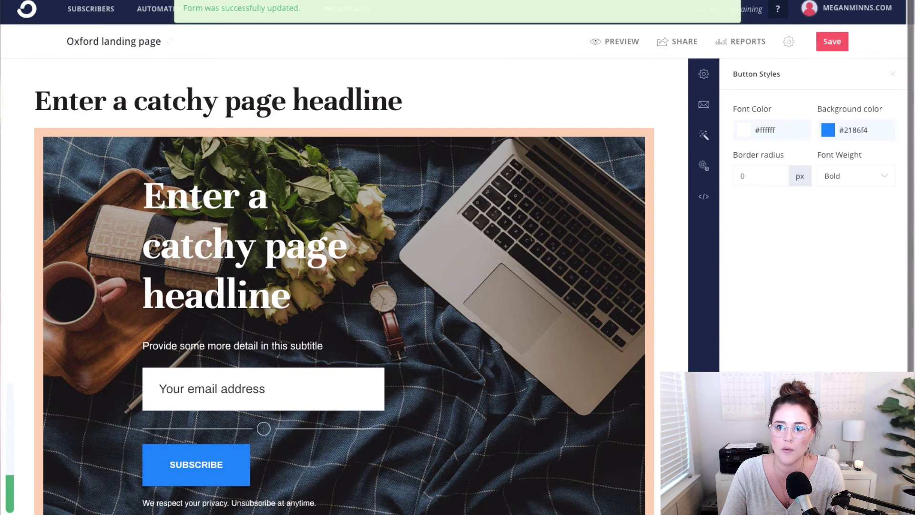
click(837, 41)
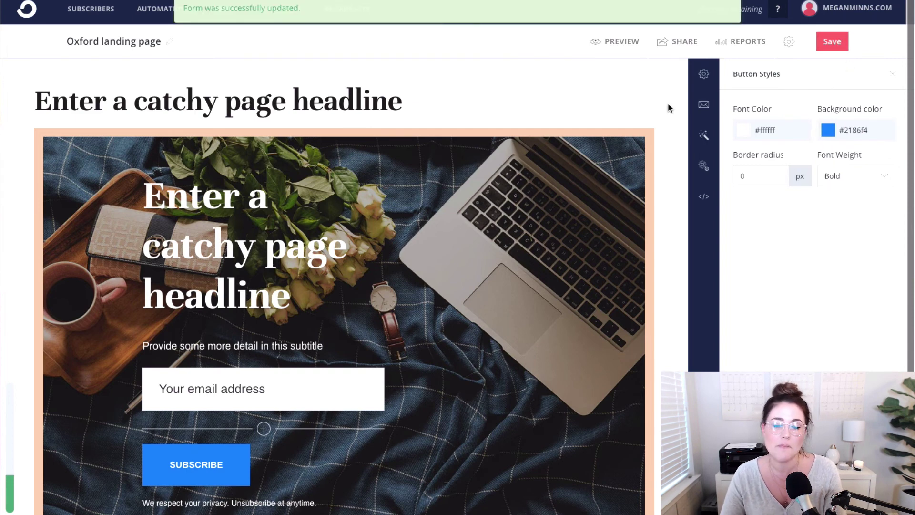
click(674, 46)
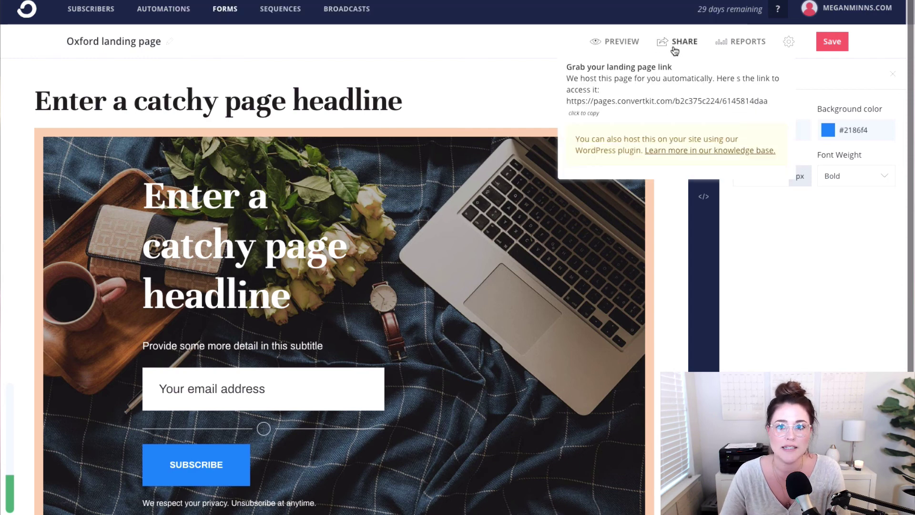
- Copy the landing page link and subscribe a test email address on the live page
click(581, 119)
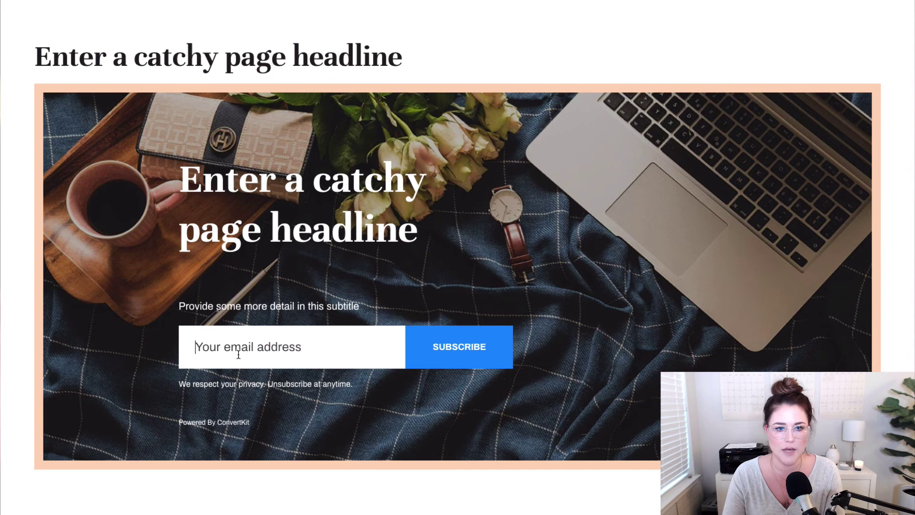
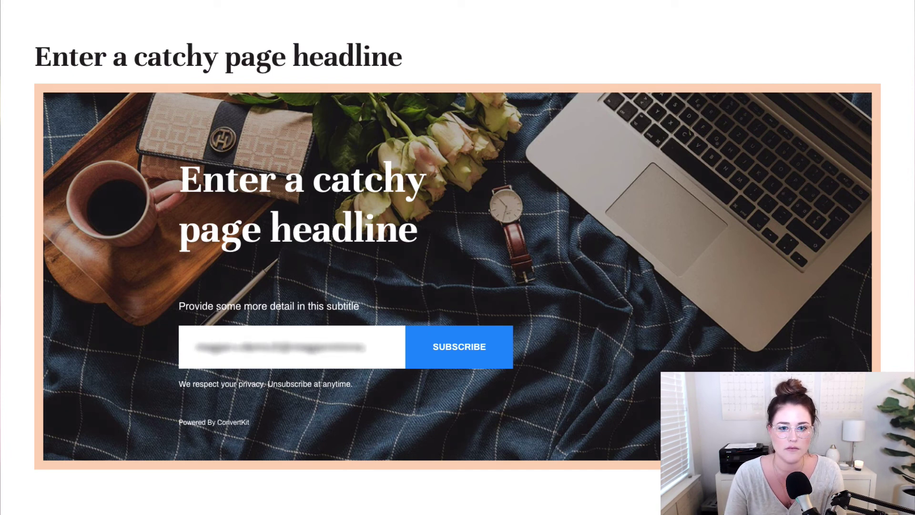
key(Return)
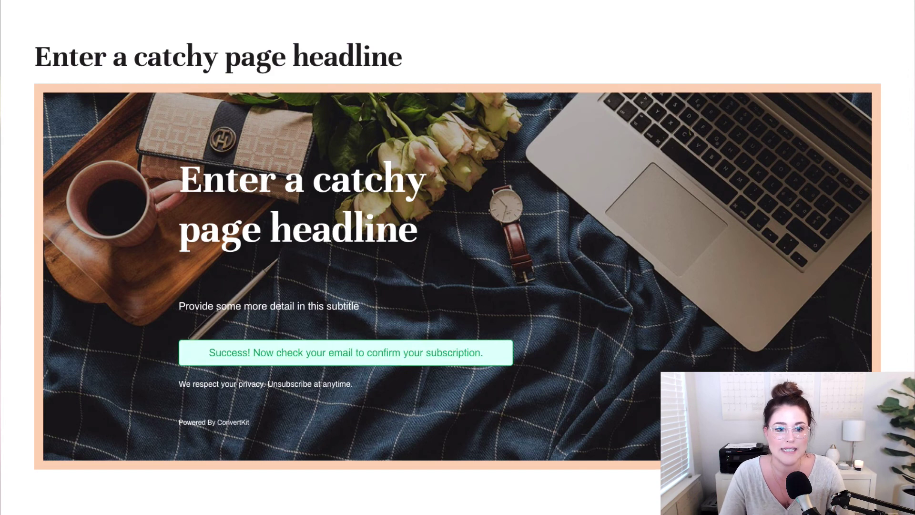